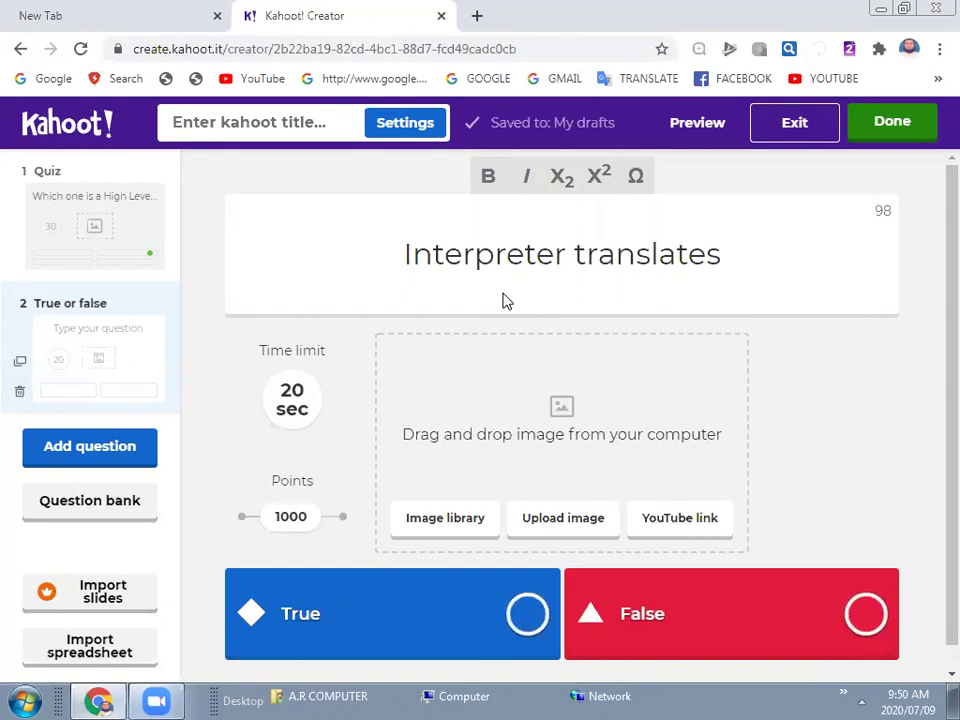
- Complete the second question's text as "Interpreter translates all program at once" and mark False as the correct answer
{"action": "type", "text": "all "}
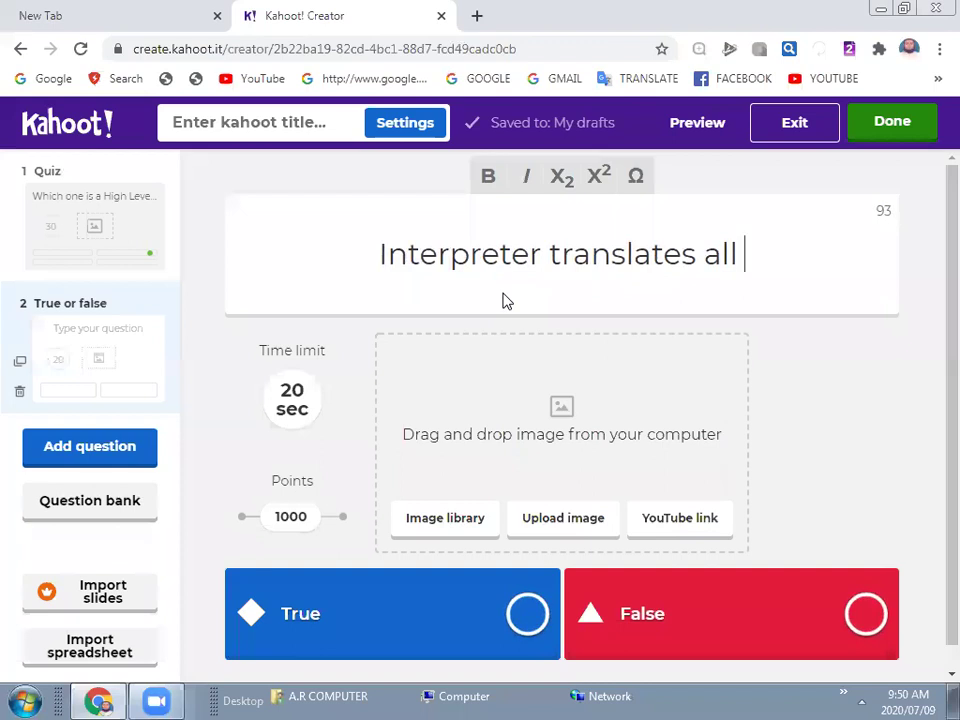
{"action": "type", "text": "progr"}
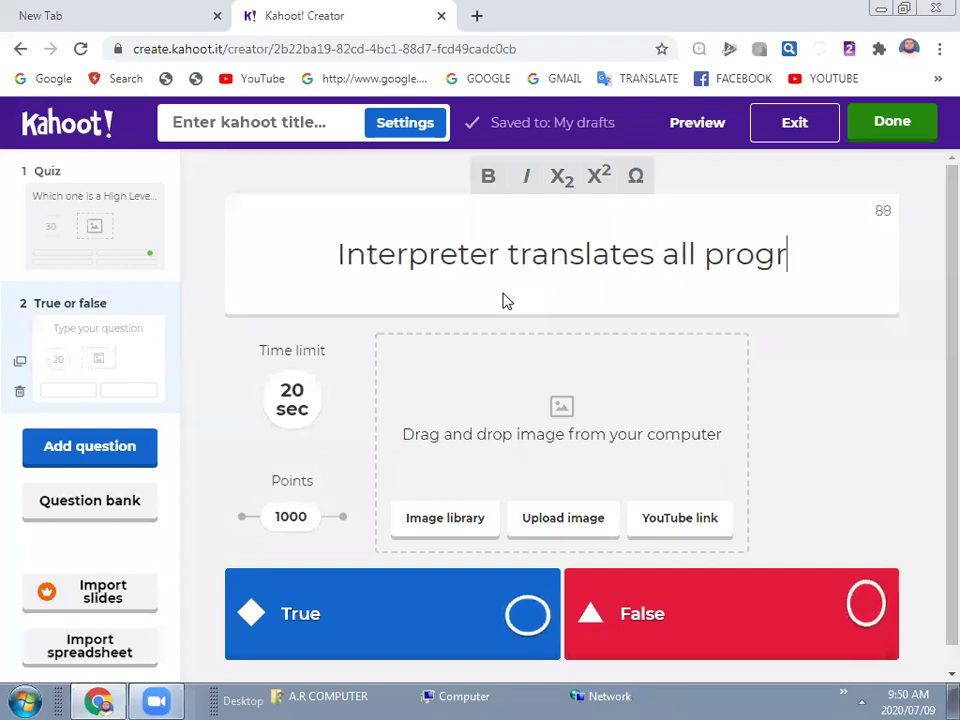
{"action": "type", "text": "am at once"}
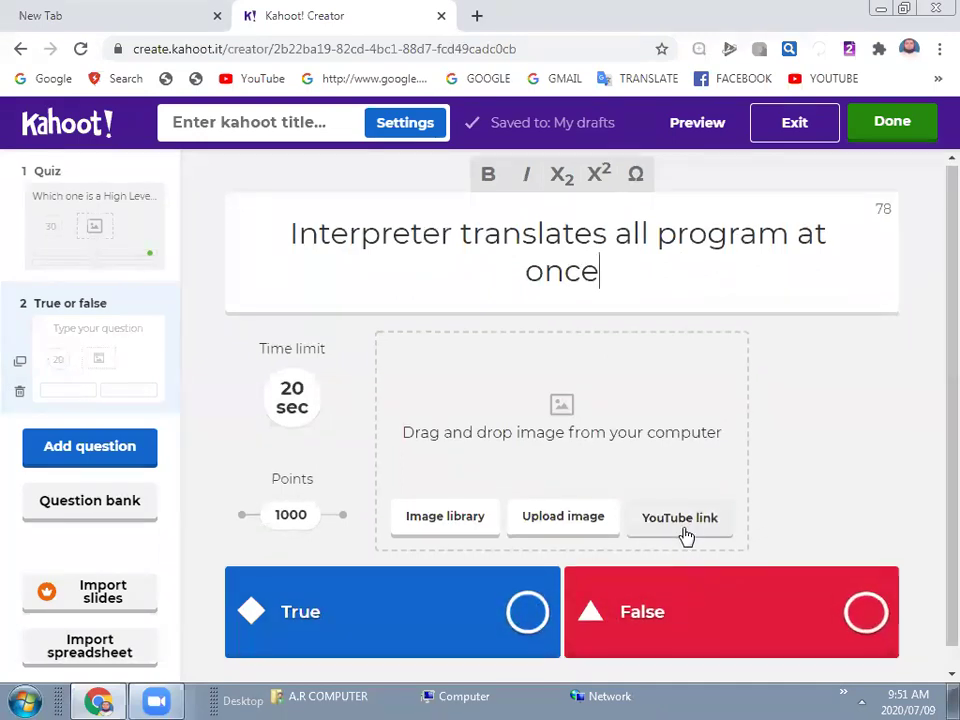
{"action": "scroll", "coordinate": [636, 562], "scroll_direction": "down", "scroll_amount": 1}
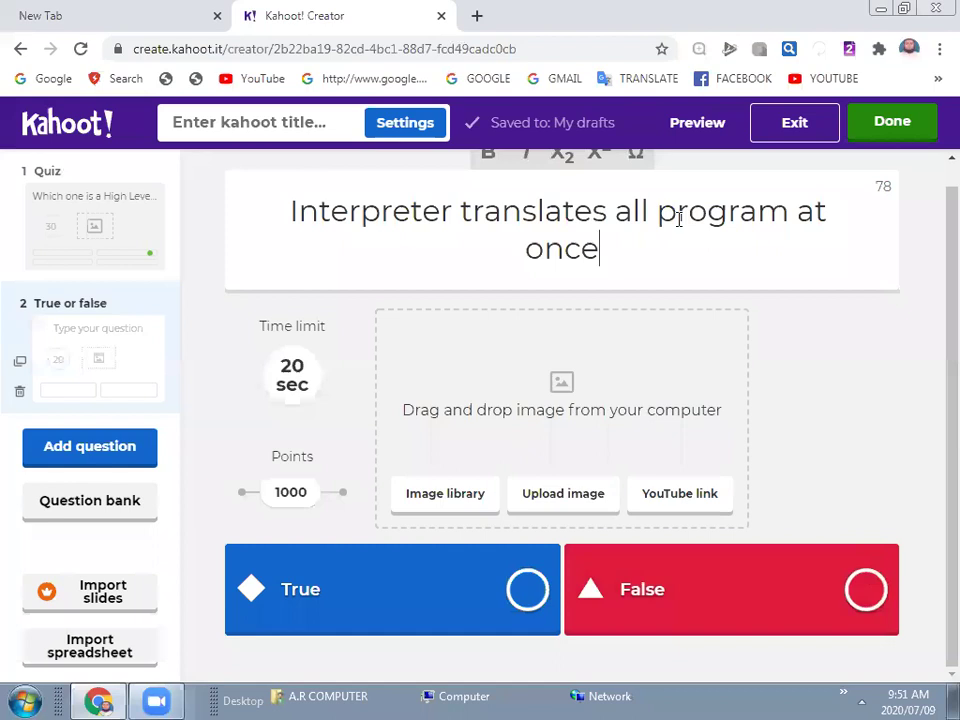
{"action": "left_click", "coordinate": [860, 589]}
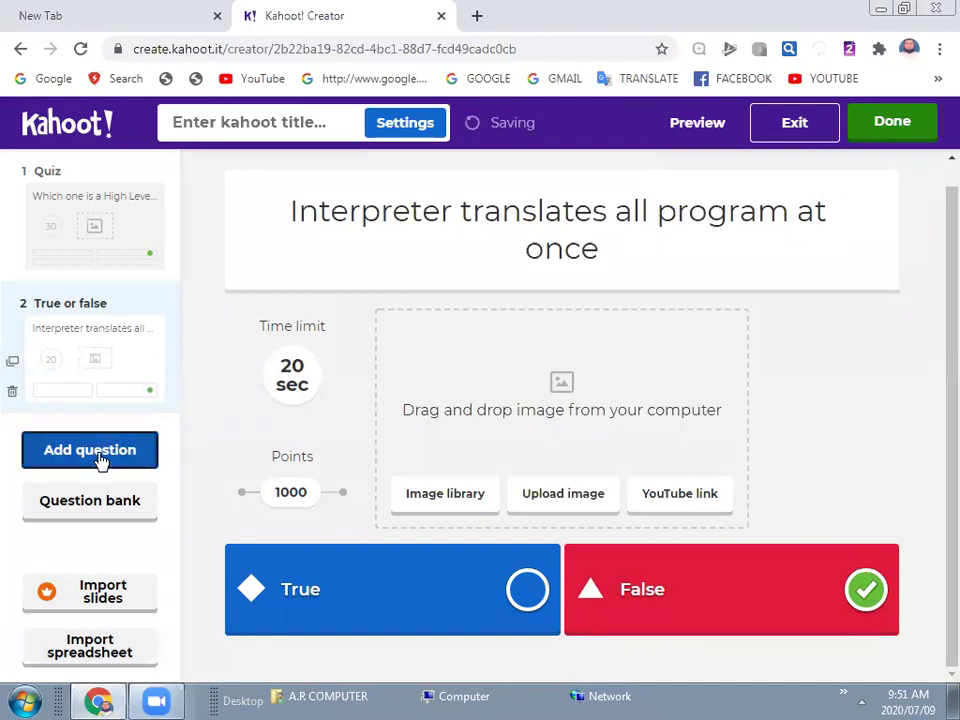
- Add a third question of the True or false type and enter the statement "Debugger is a part of"
{"action": "left_click", "coordinate": [100, 460]}
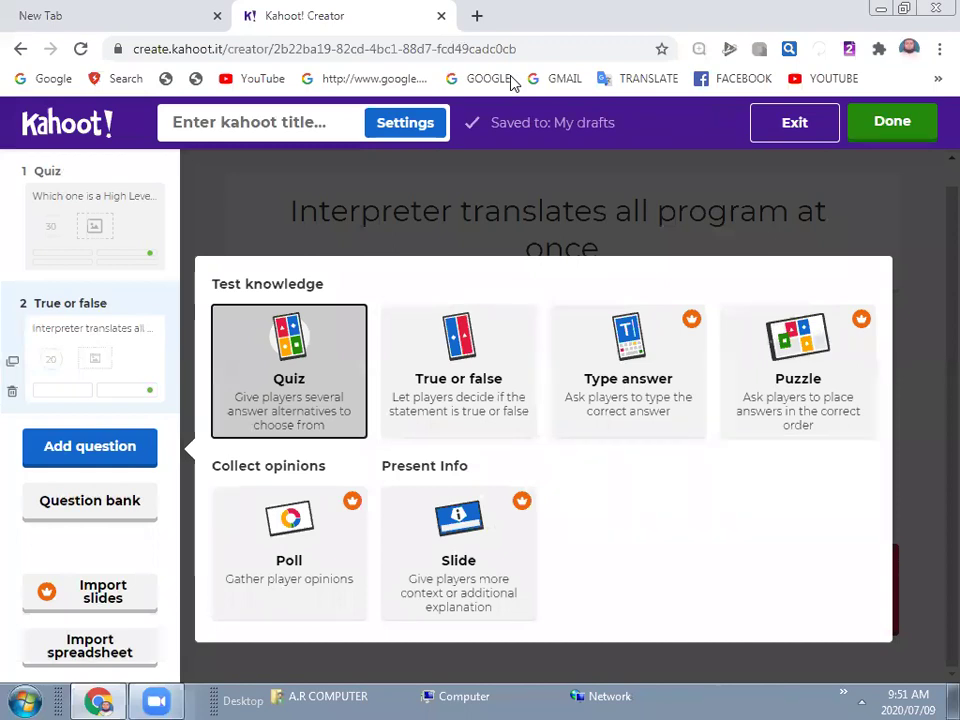
{"action": "left_click", "coordinate": [433, 388]}
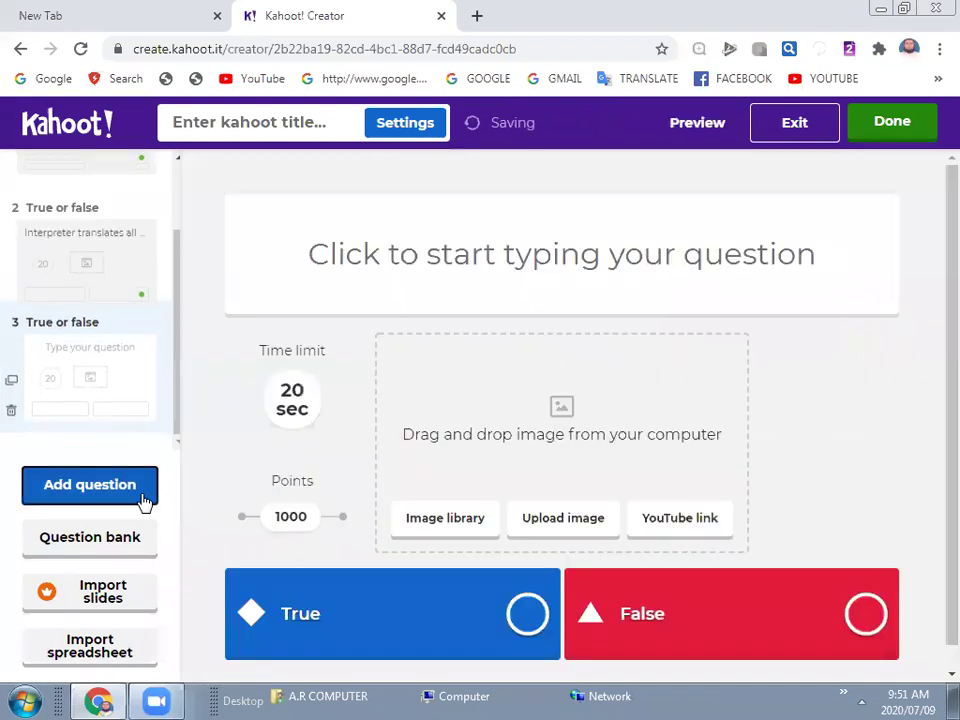
{"action": "left_click", "coordinate": [414, 262]}
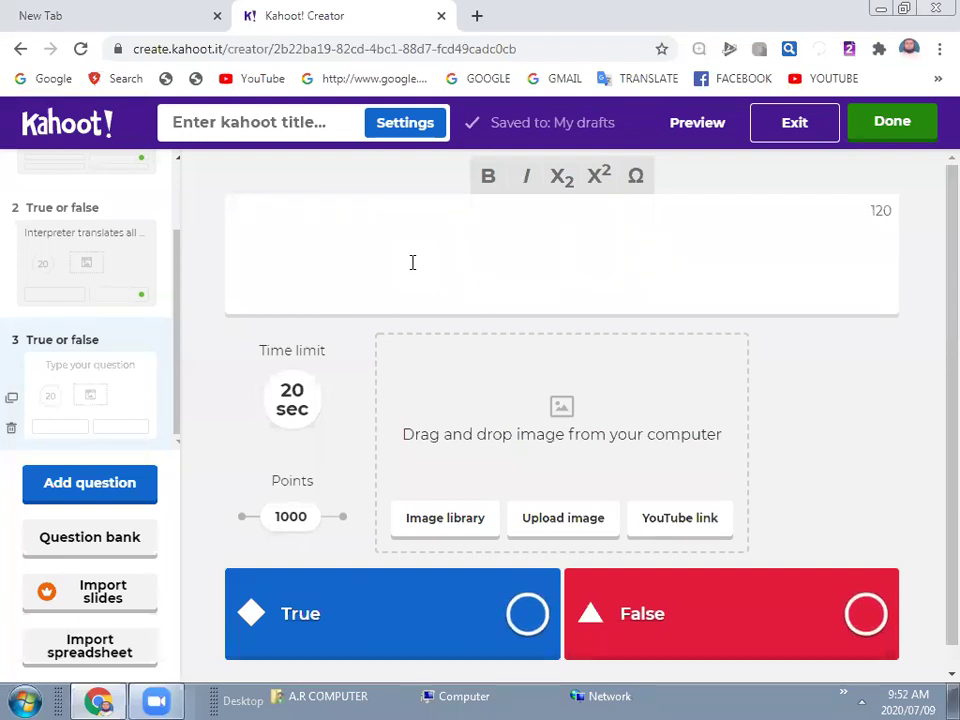
{"action": "type", "text": "De"}
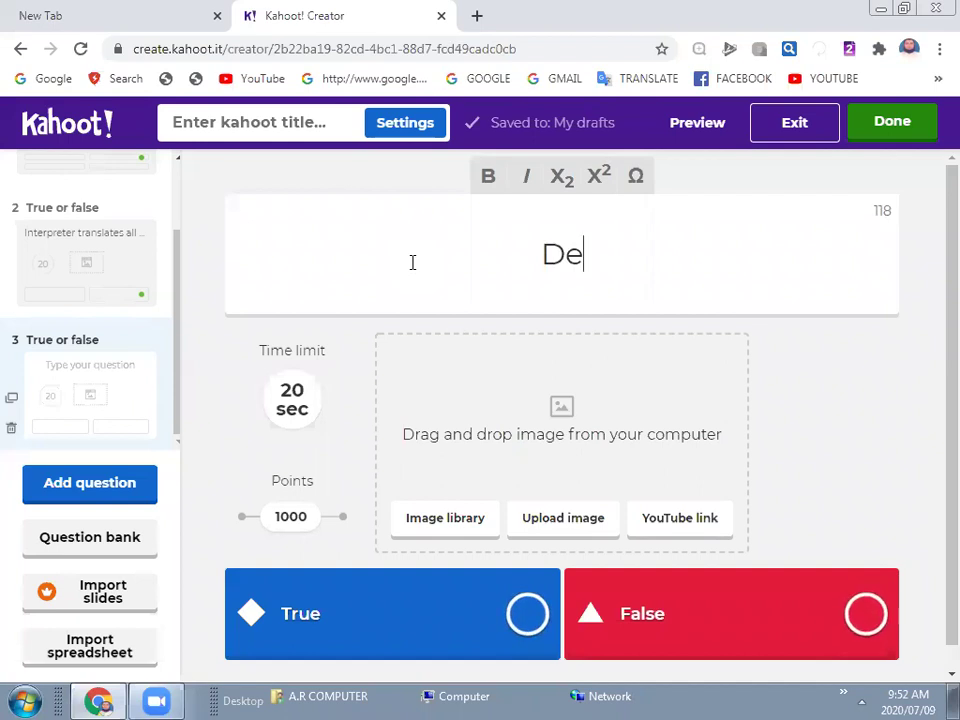
{"action": "type", "text": "bugger "}
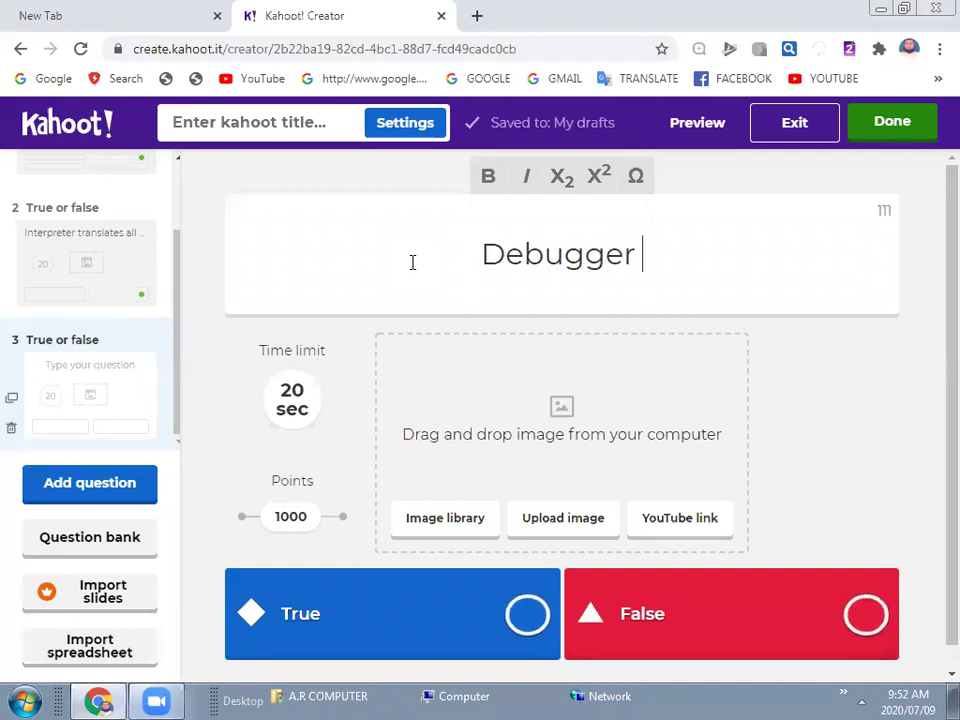
{"action": "type", "text": "is a "}
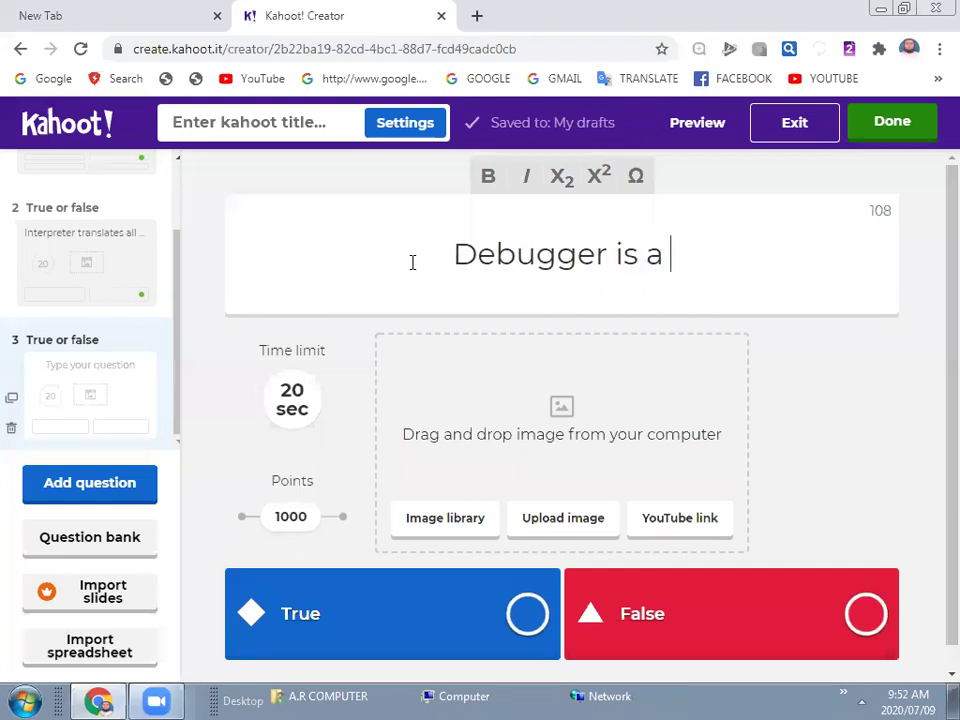
{"action": "type", "text": "pa"}
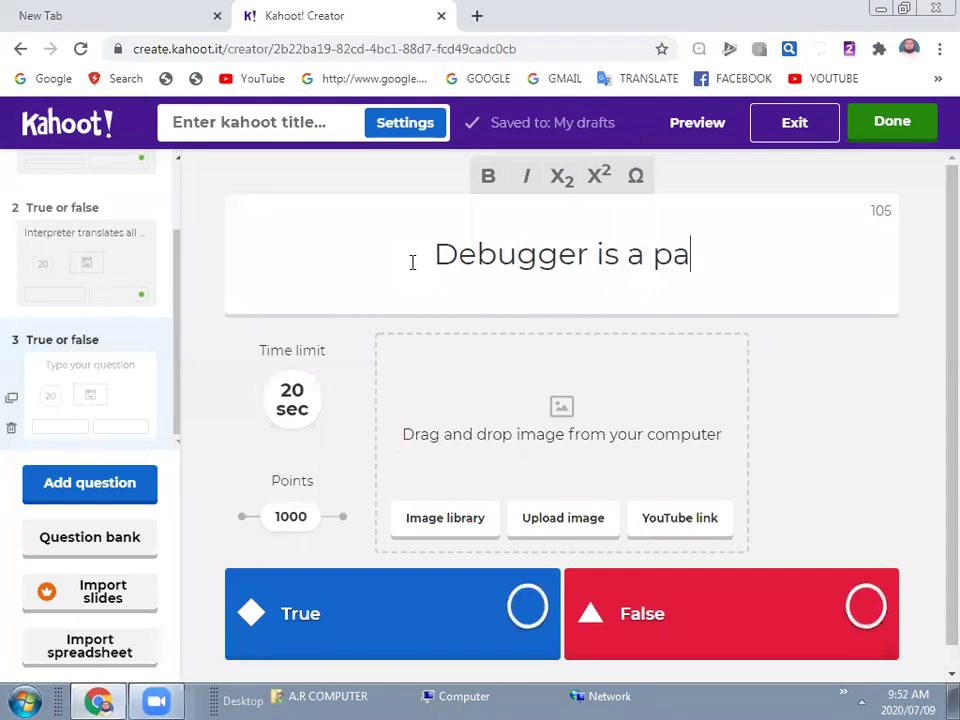
{"action": "type", "text": "rt of"}
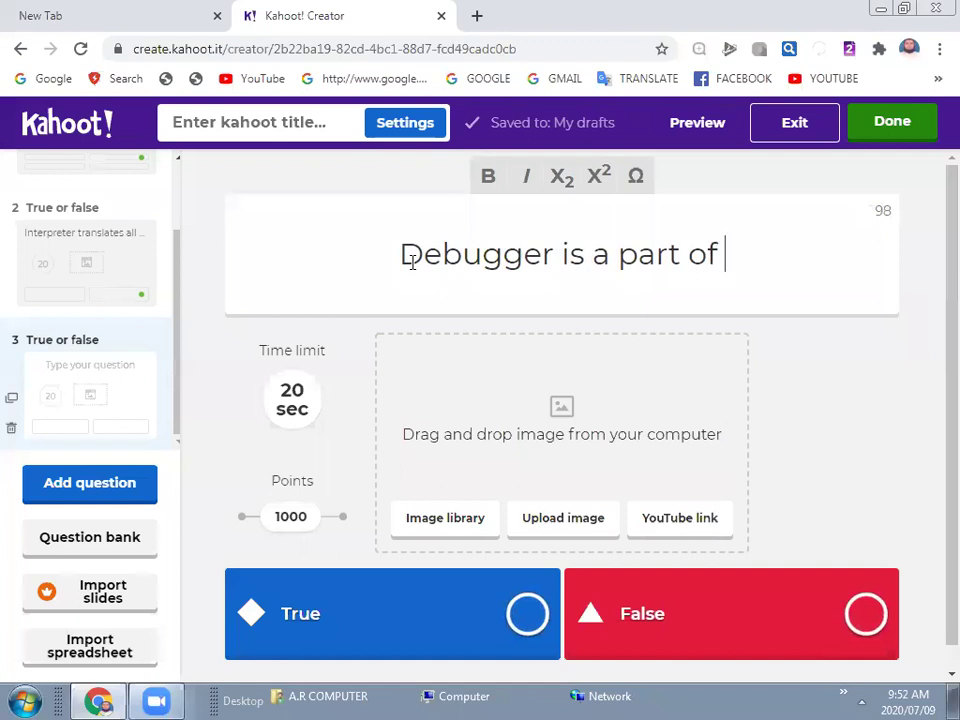
- Expand the statement to "Debugger is an essential part of IDE" and mark True as the correct answer
{"action": "key", "text": "Right"}
{"action": "key", "text": "Right"}
{"action": "type", "text": "n essential"}
{"action": "key", "text": "Right"}
{"action": "key", "text": "Right"}
{"action": "key", "text": "Right"}
{"action": "key", "text": "Right"}
{"action": "key", "text": "Right"}
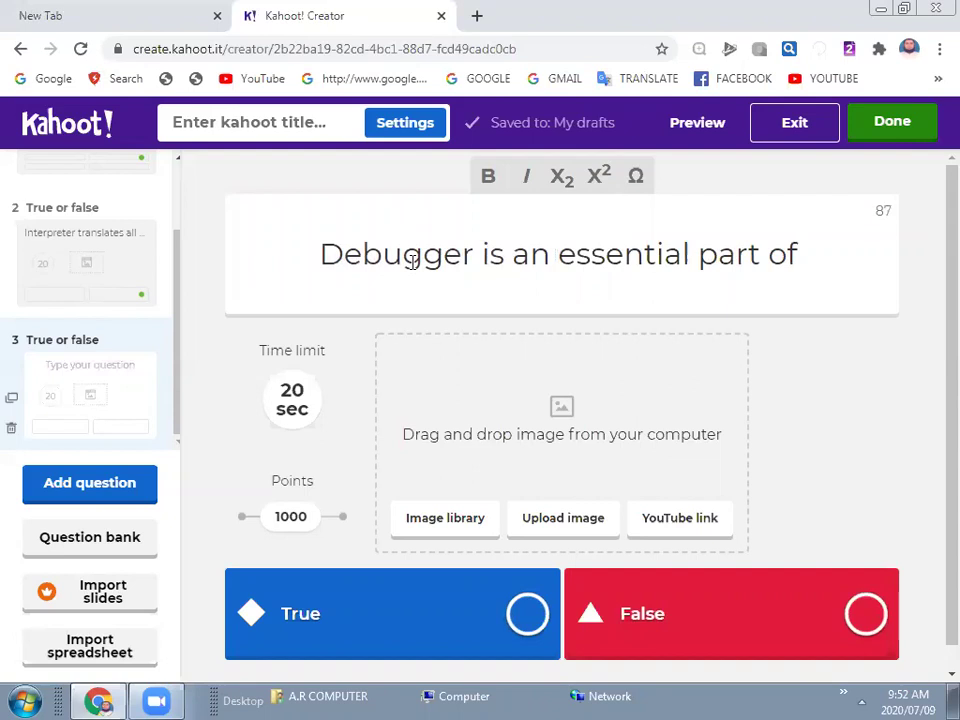
{"action": "type", "text": "IDE"}
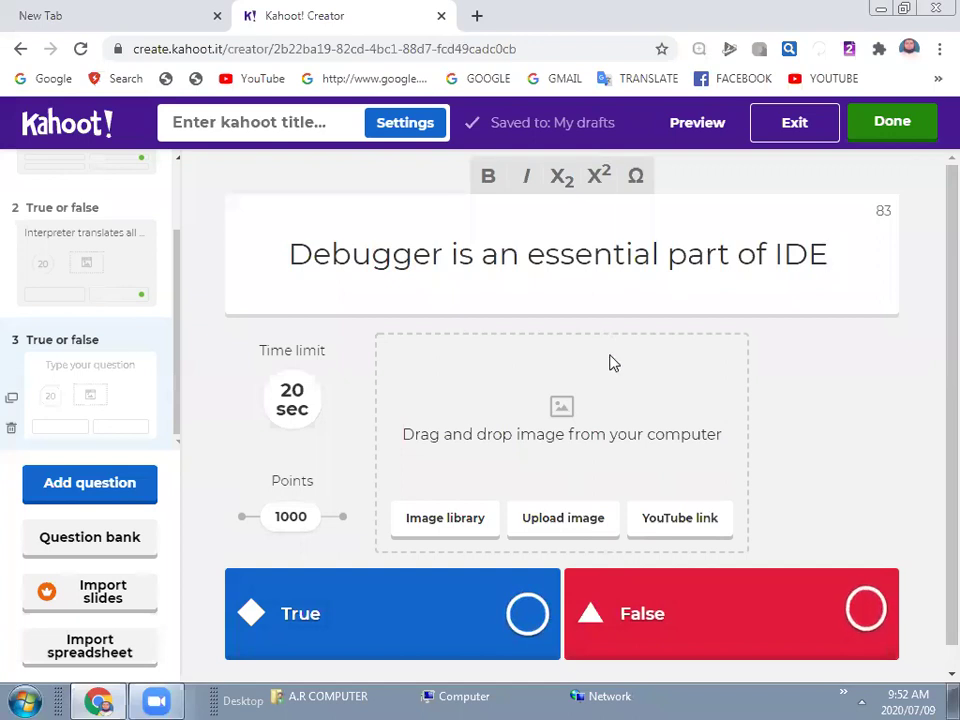
{"action": "left_click", "coordinate": [529, 616]}
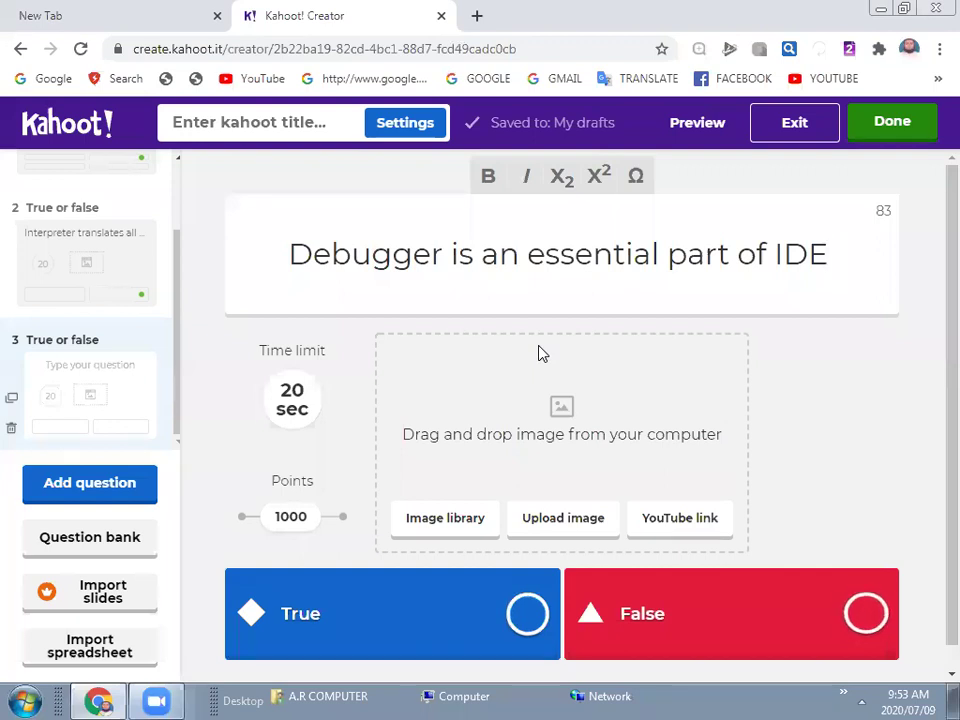
{"action": "left_click", "coordinate": [512, 632]}
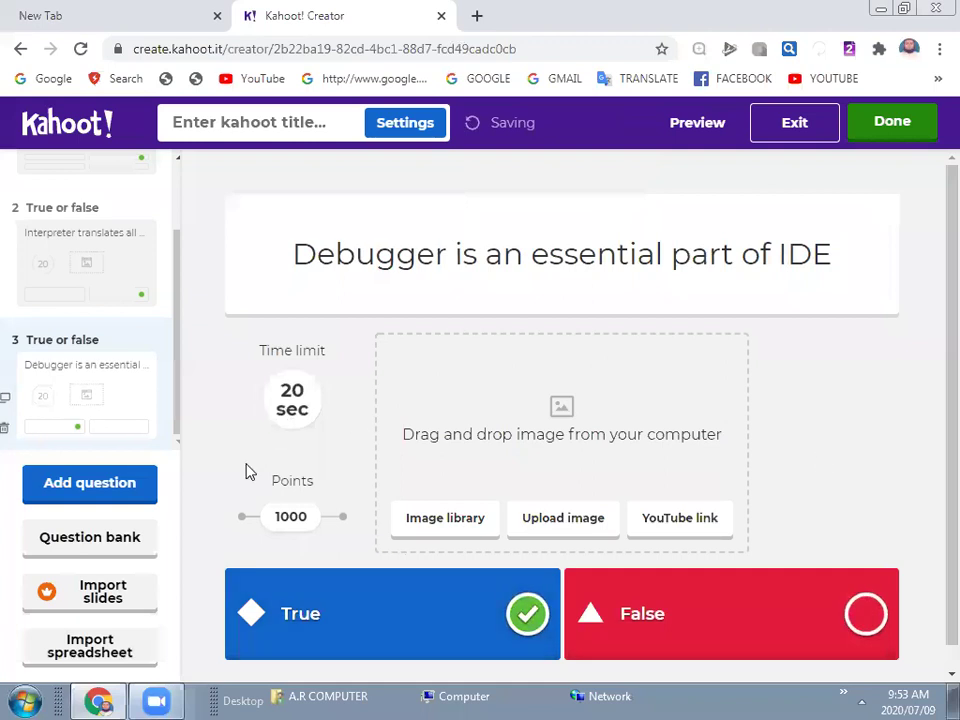
- Add a fourth question of the True or false type with the statement "Low level language programs run slower"
{"action": "left_click", "coordinate": [105, 500]}
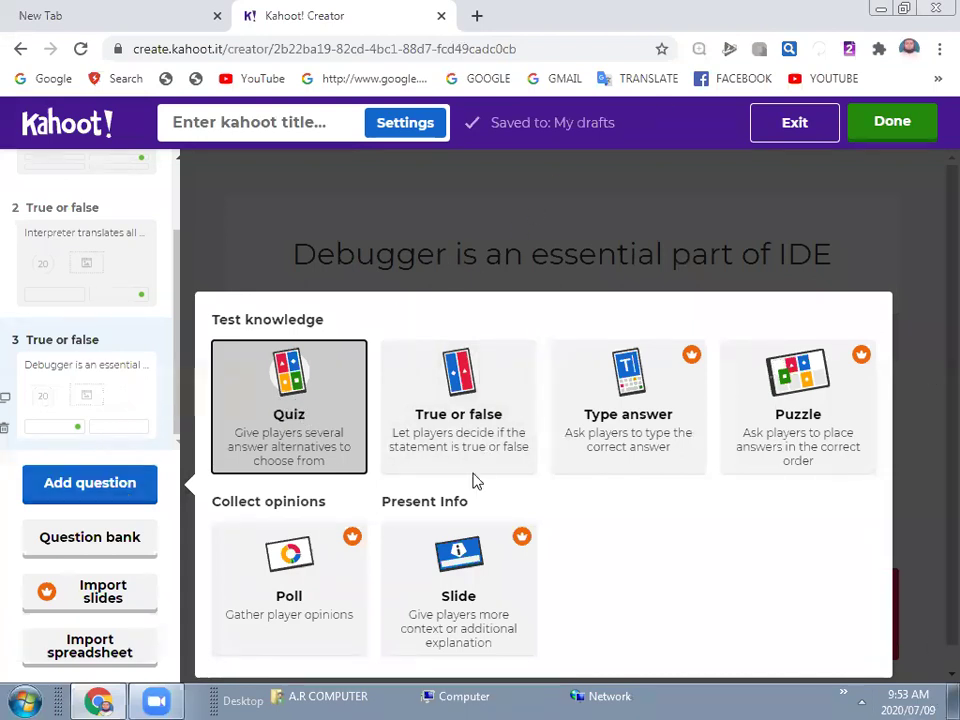
{"action": "left_click", "coordinate": [458, 405]}
{"action": "left_click", "coordinate": [491, 250]}
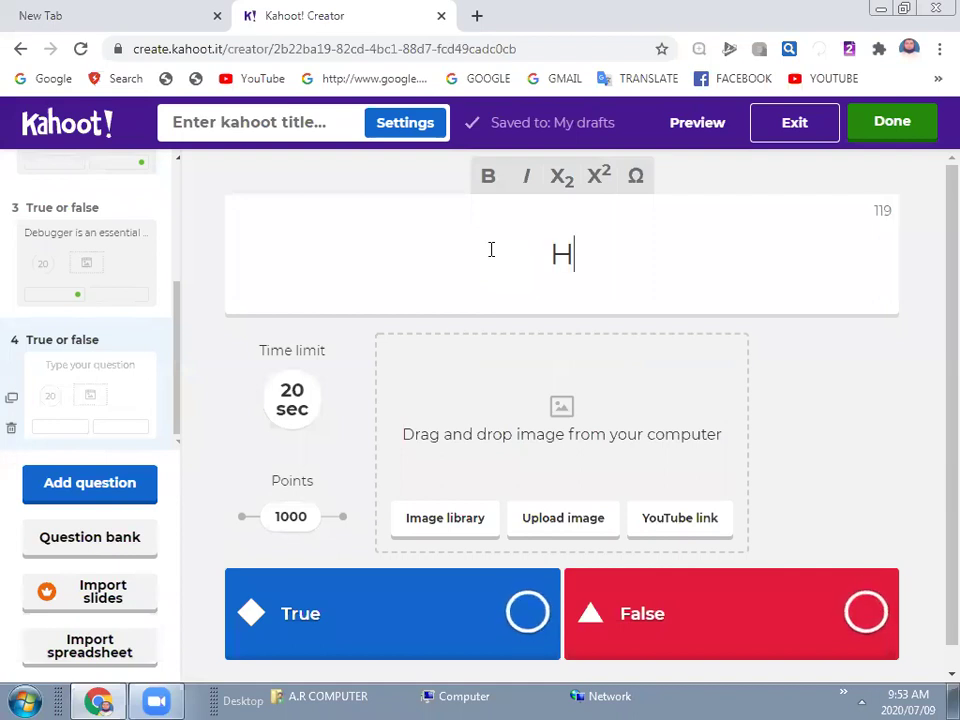
{"action": "key", "text": "BackSpace"}
{"action": "type", "text": "Low "}
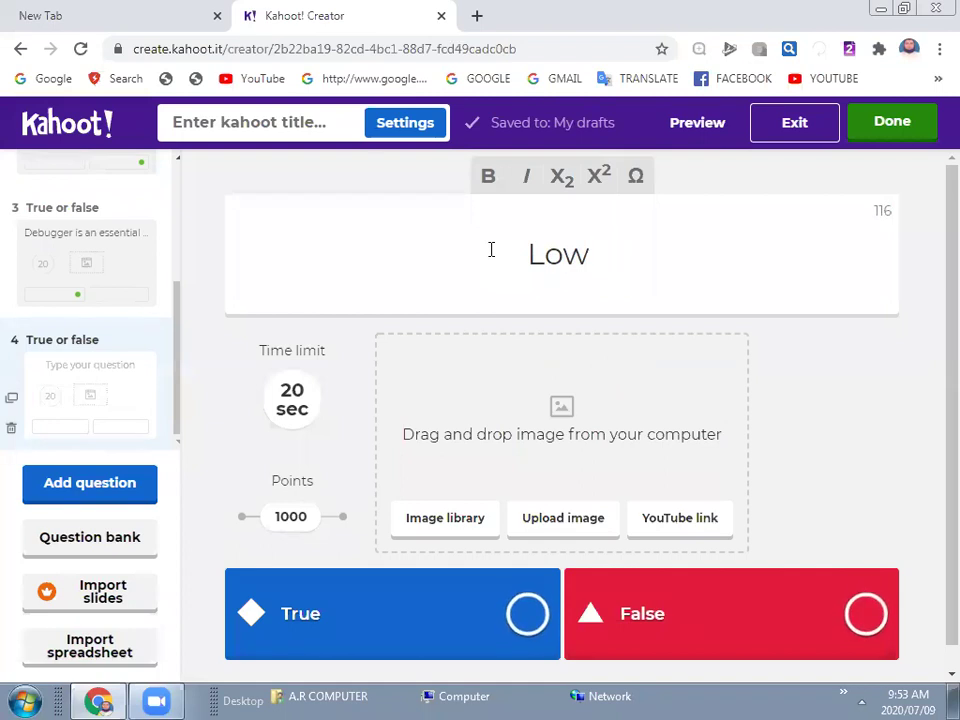
{"action": "type", "text": "level "}
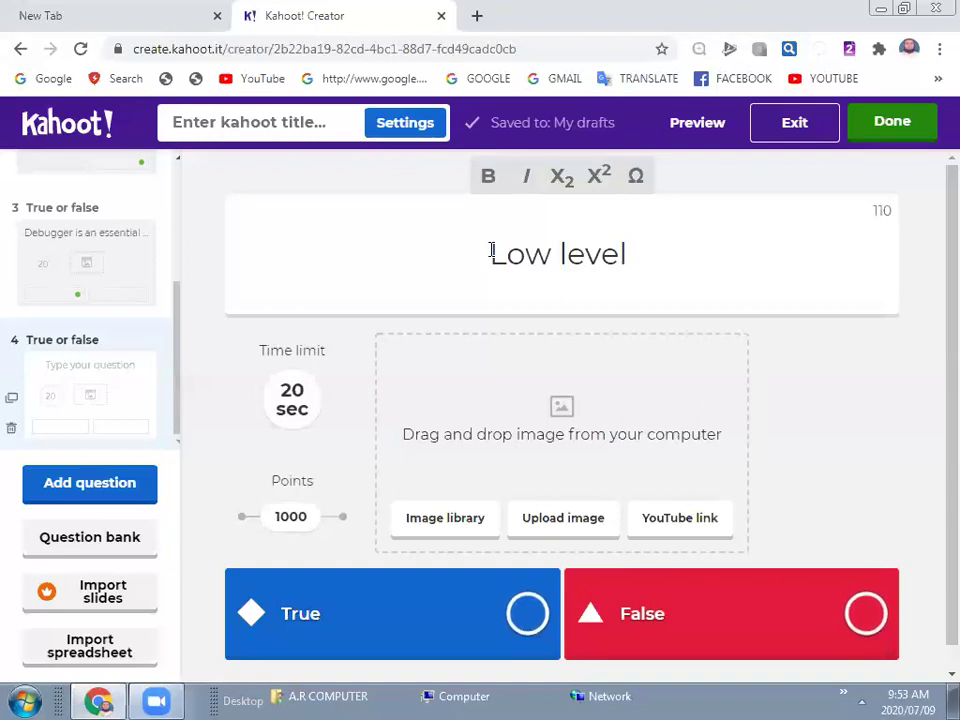
{"action": "type", "text": "lan"}
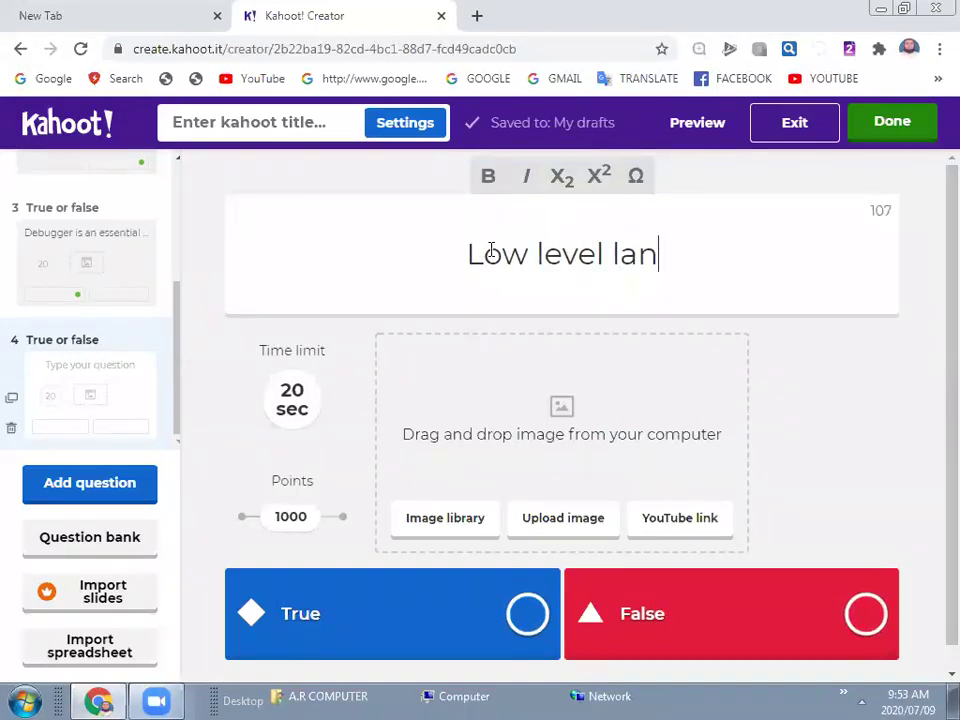
{"action": "type", "text": "guge "}
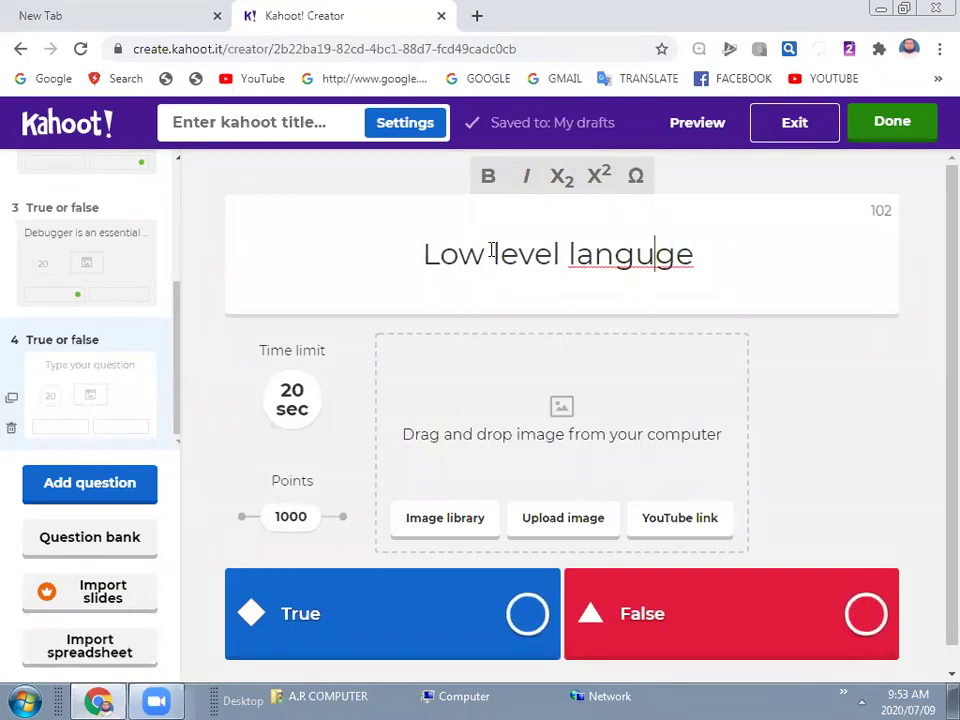
{"action": "type", "text": "a"}
{"action": "key", "text": "Right"}
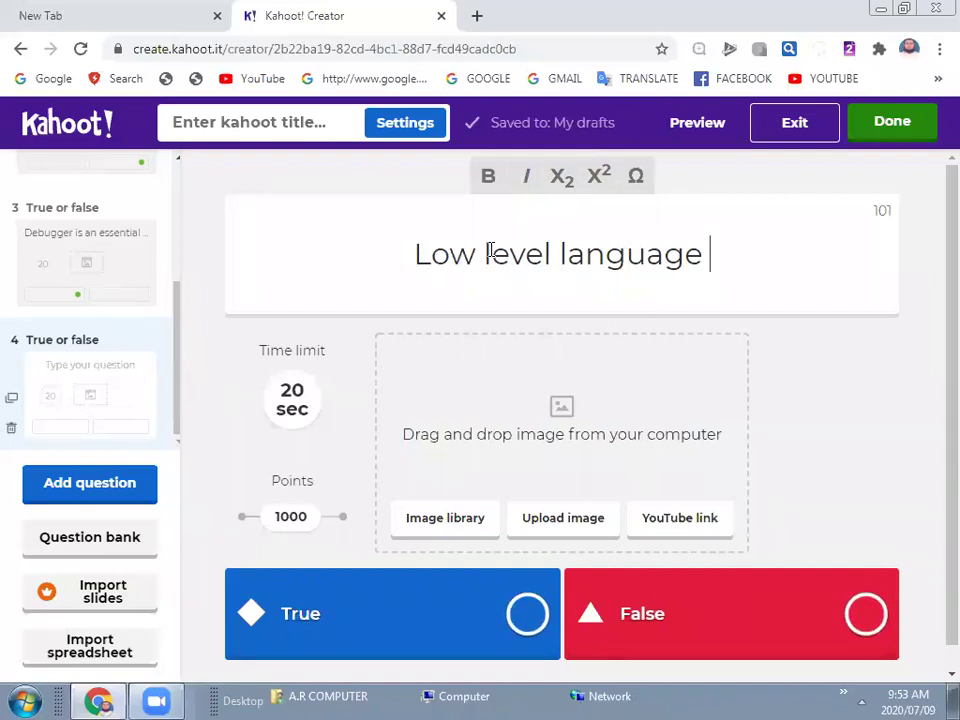
{"action": "type", "text": "programs run"}
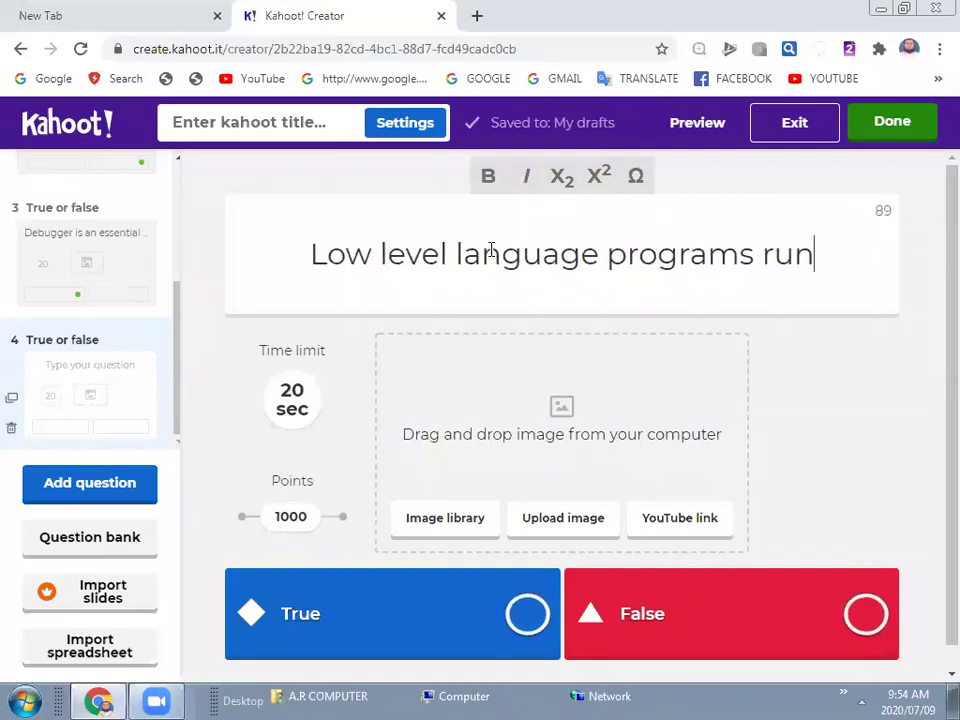
{"action": "type", "text": "slower"}
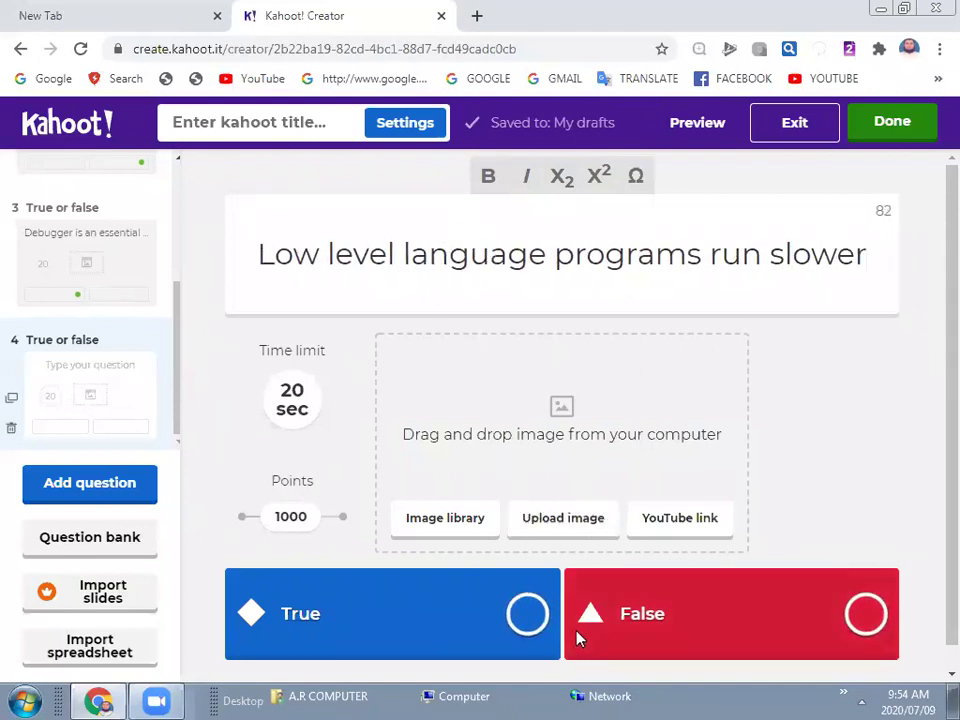
- Mark False as the correct answer to the low level language question and add a fifth True or false question
{"action": "left_click", "coordinate": [528, 614]}
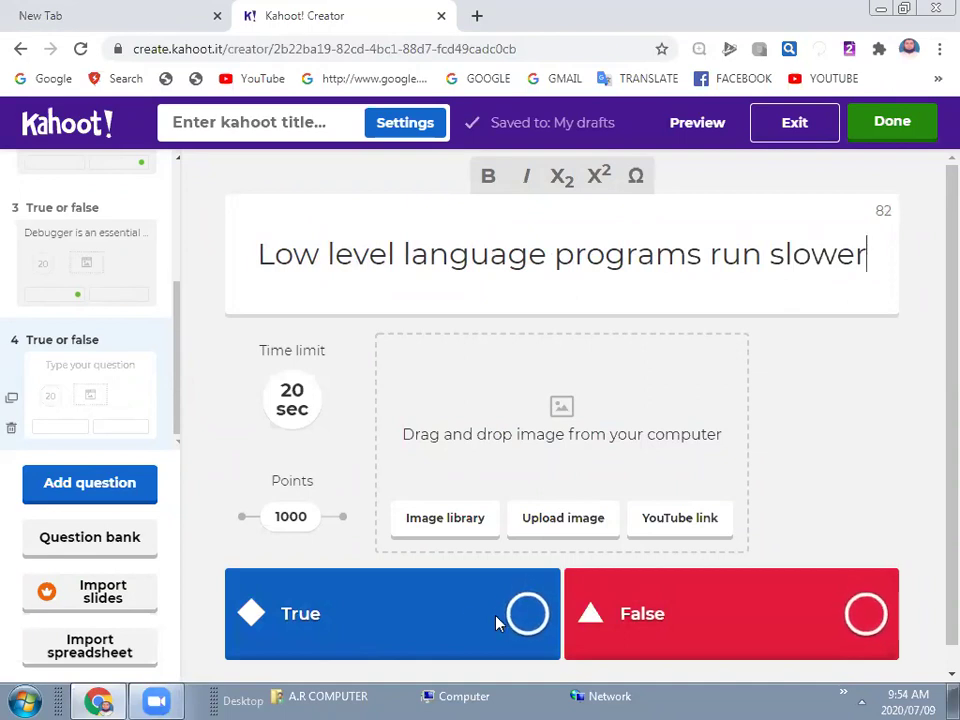
{"action": "left_click", "coordinate": [872, 618]}
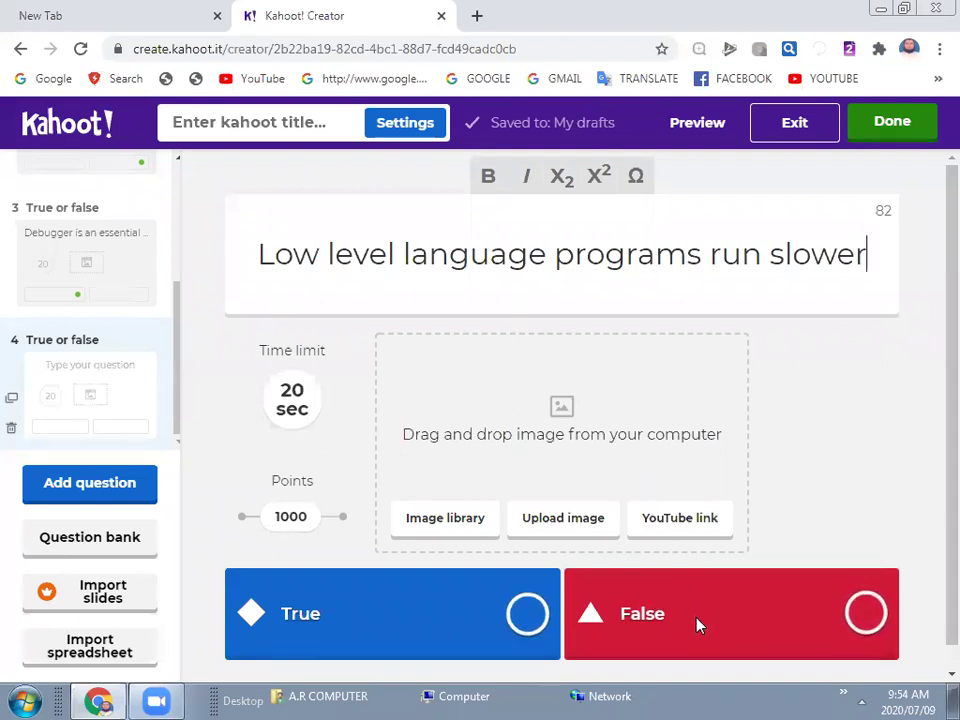
{"action": "left_click", "coordinate": [867, 617]}
{"action": "left_click", "coordinate": [867, 615]}
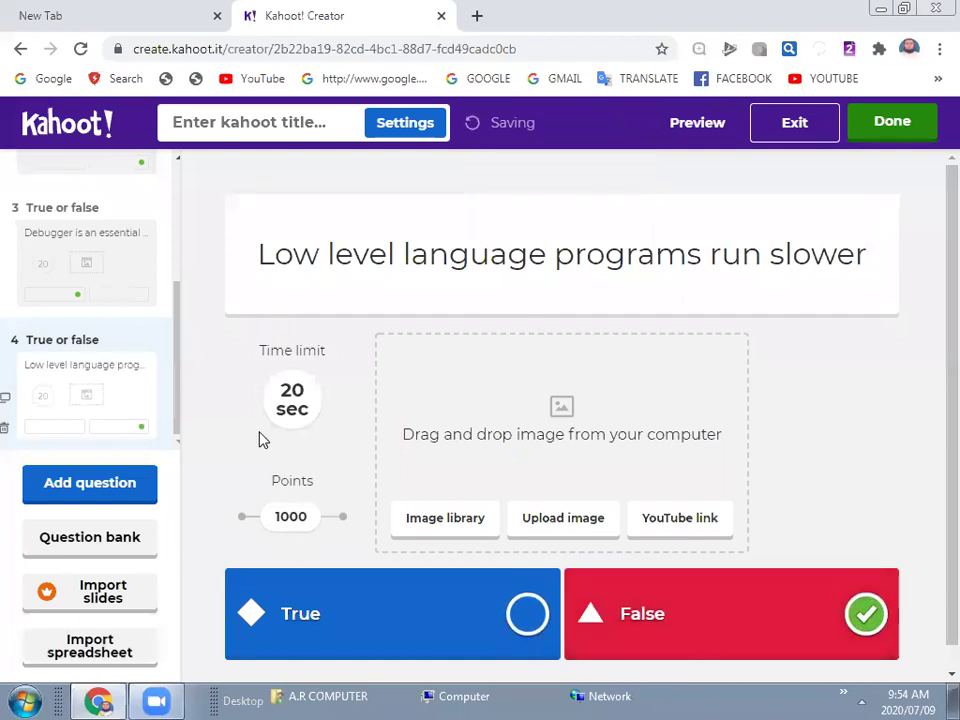
{"action": "left_click", "coordinate": [128, 490]}
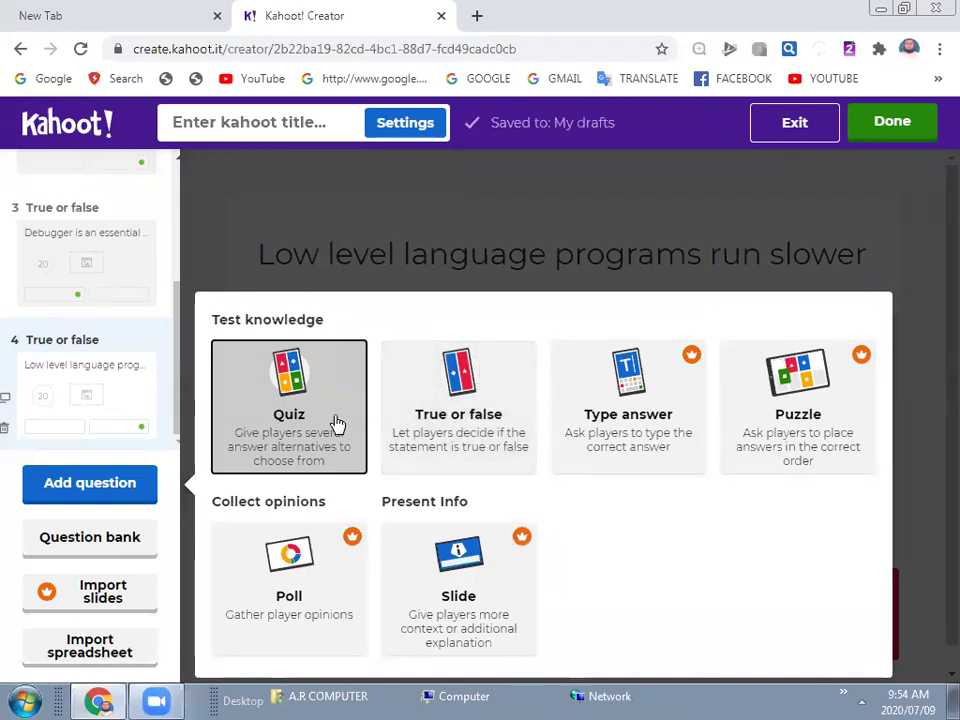
{"action": "left_click", "coordinate": [413, 420]}
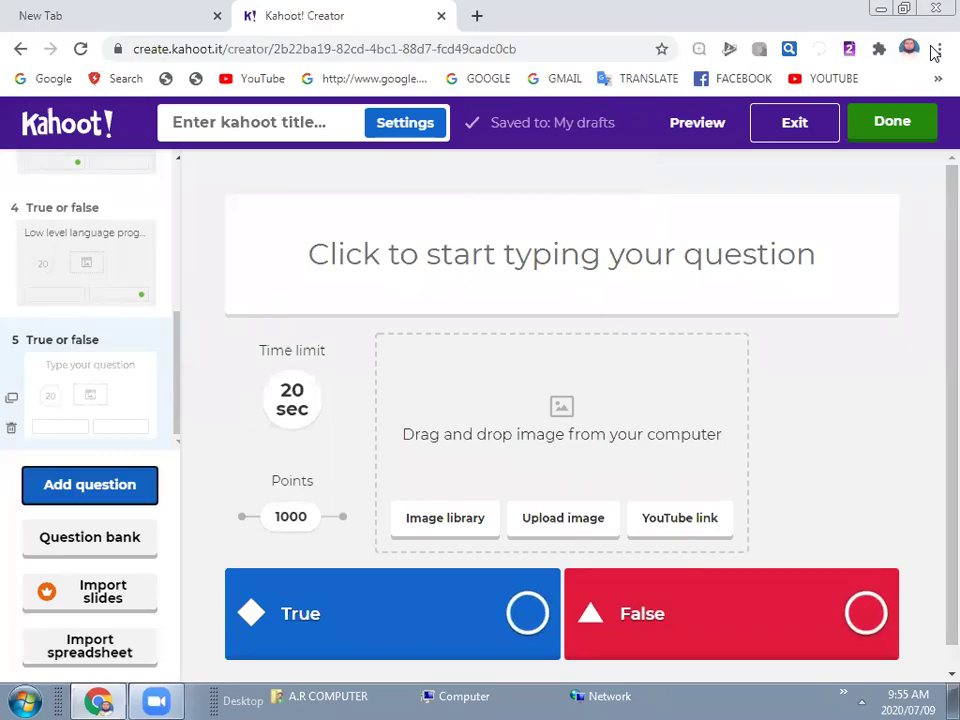
- Switch to Paint and dab two small black dots on the blank canvas
{"action": "key", "text": "super+d"}
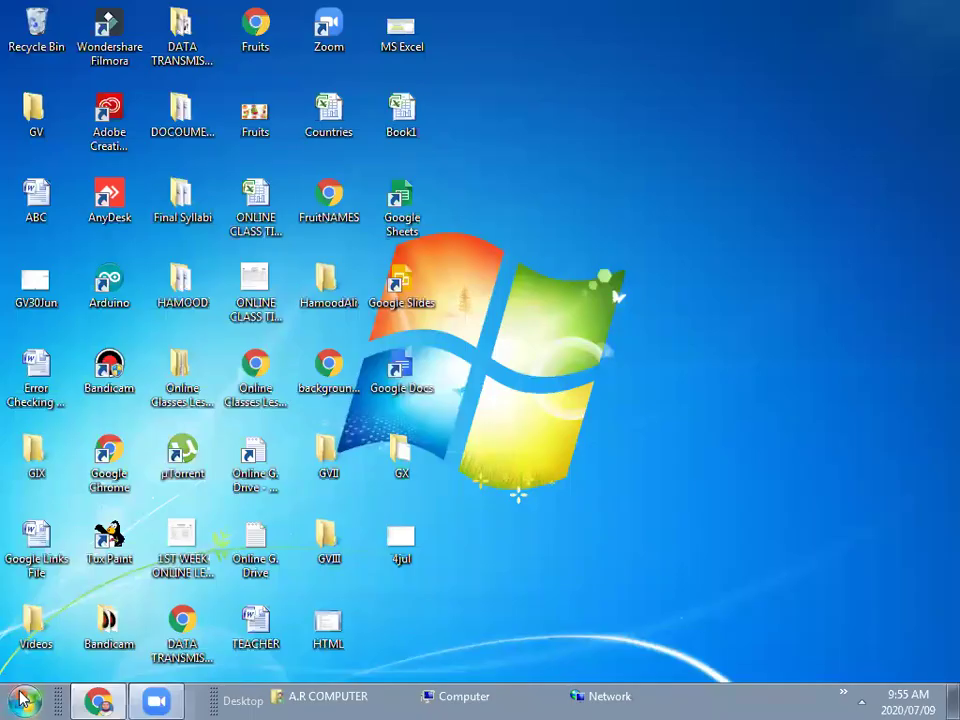
{"action": "left_click", "coordinate": [22, 698]}
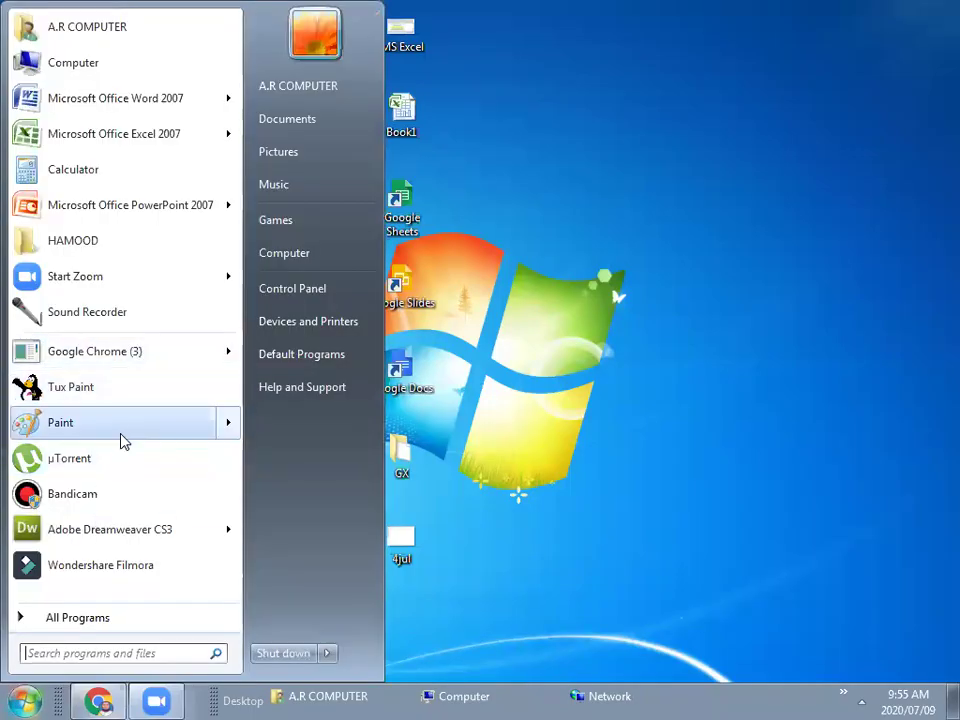
{"action": "left_click", "coordinate": [176, 422]}
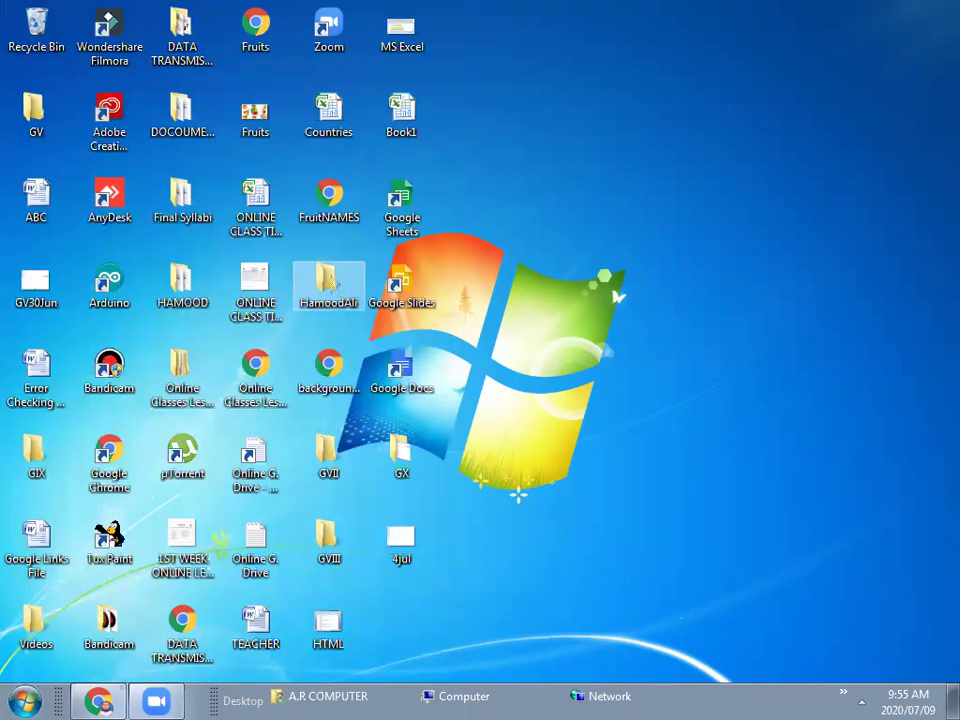
{"action": "left_click", "coordinate": [302, 284]}
{"action": "left_click", "coordinate": [205, 243]}
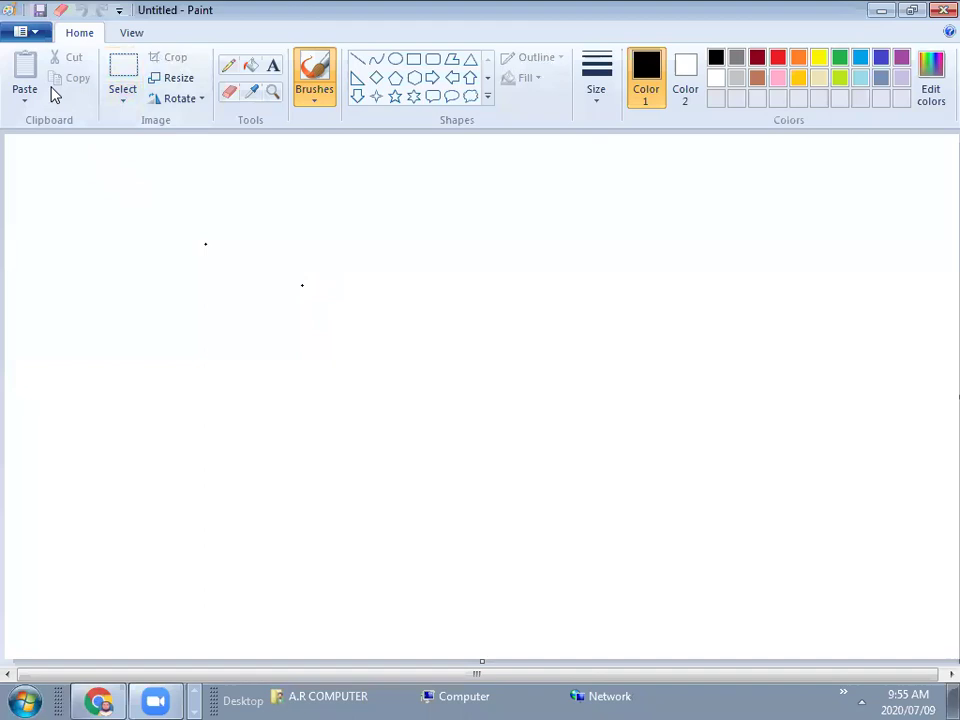
- Add a wide text box on the canvas containing "JAVA", "C" and "Assembly" on three separate lines
{"action": "left_click", "coordinate": [273, 65]}
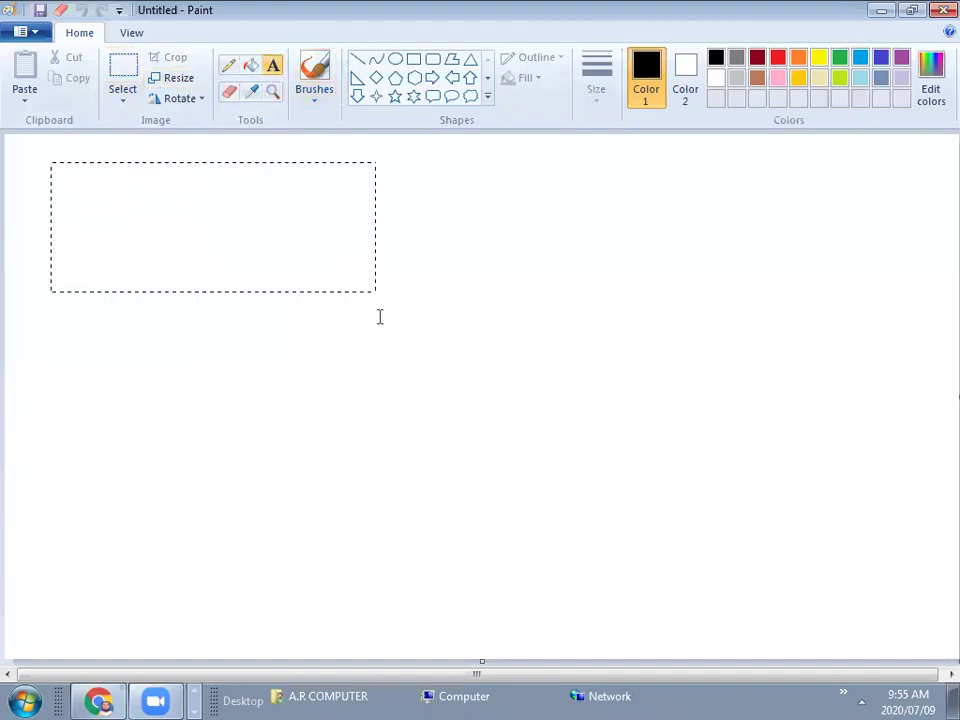
{"action": "left_click_drag", "start_coordinate": [487, 452], "coordinate": [958, 454]}
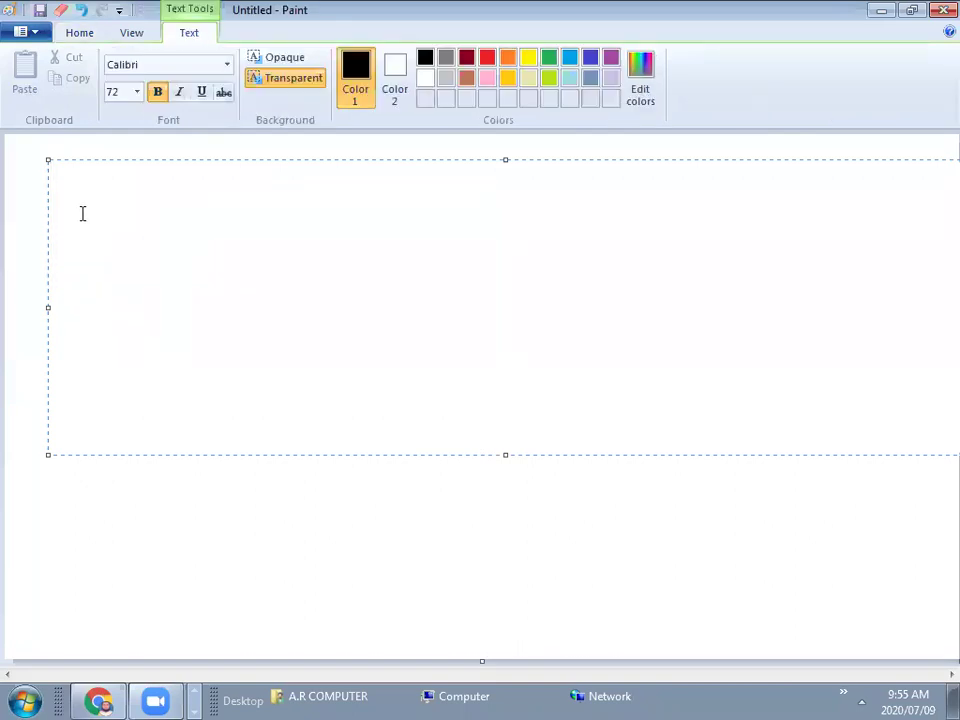
{"action": "type", "text": "JAVA"}
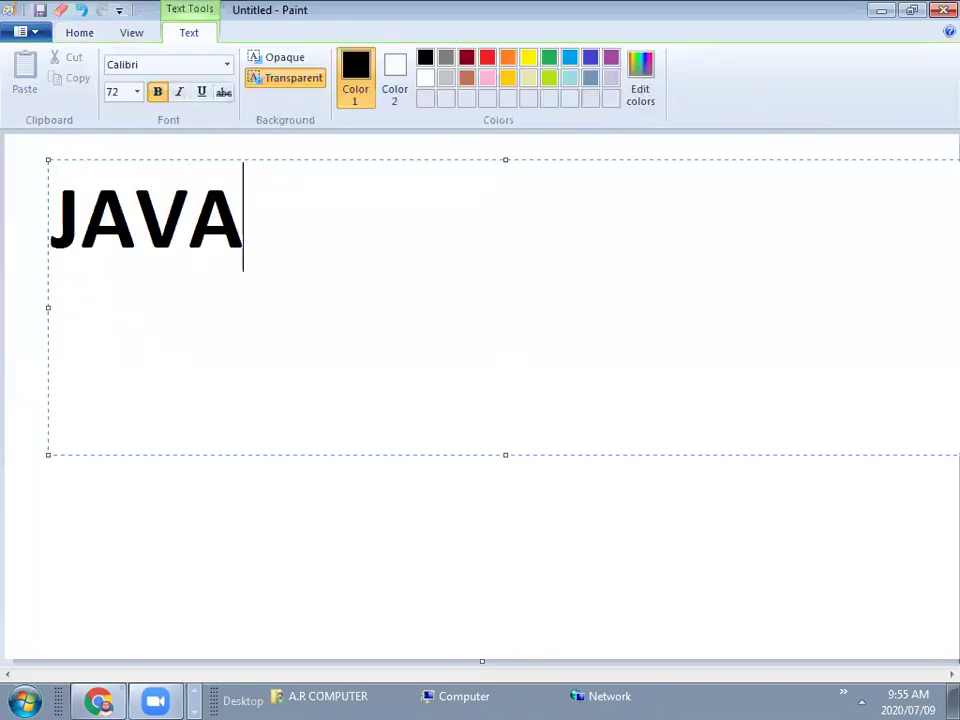
{"action": "key", "text": "Return"}
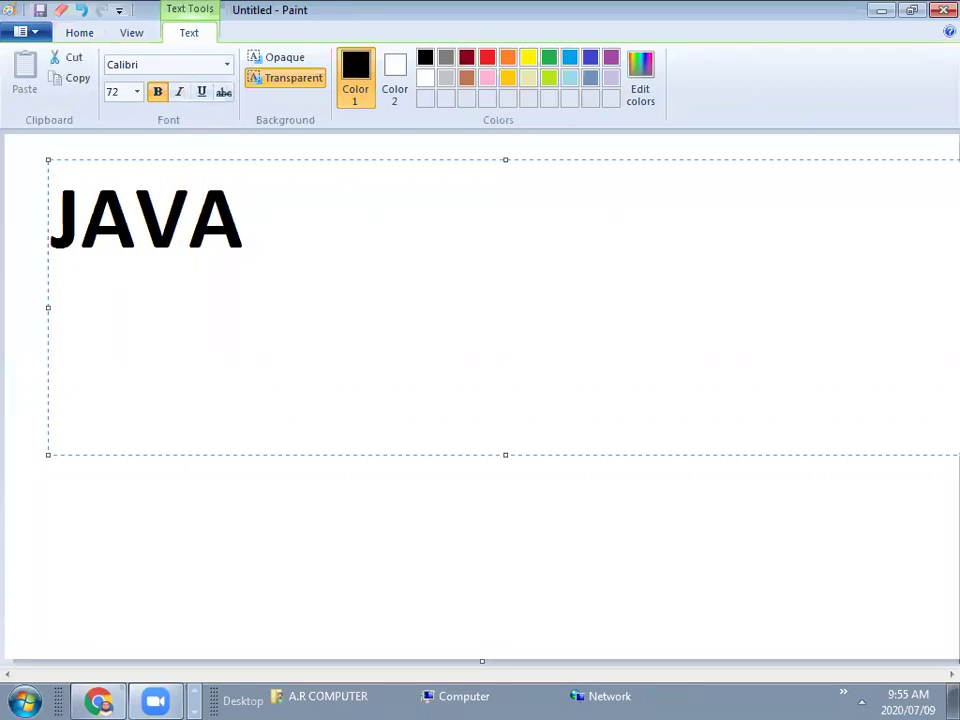
{"action": "type", "text": "C"}
{"action": "key", "text": "Return"}
{"action": "type", "text": "A"}
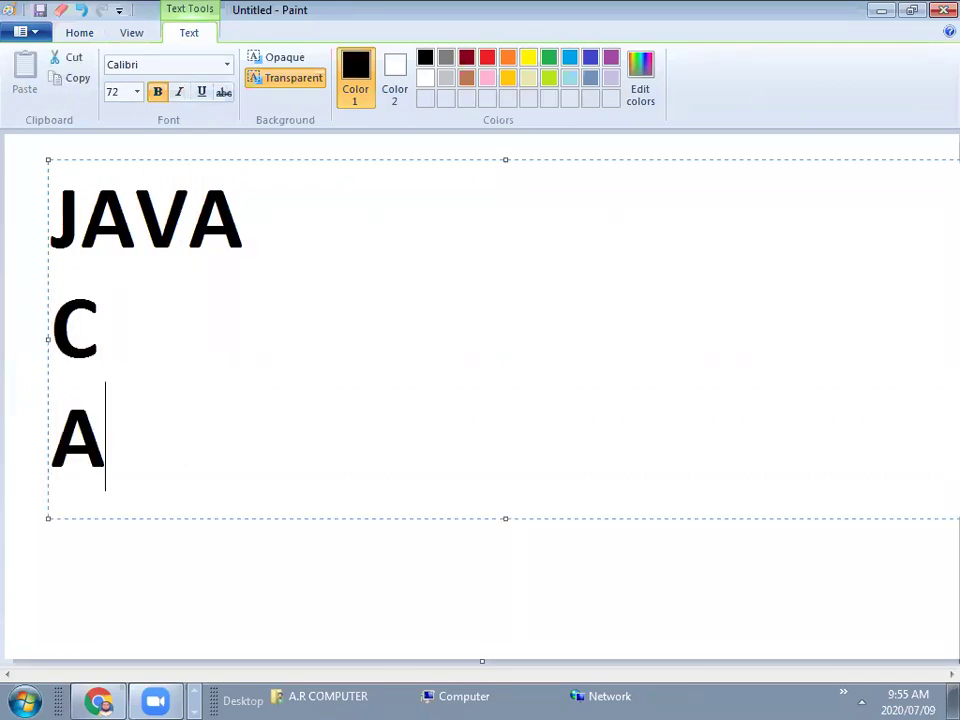
{"action": "type", "text": "ssembly"}
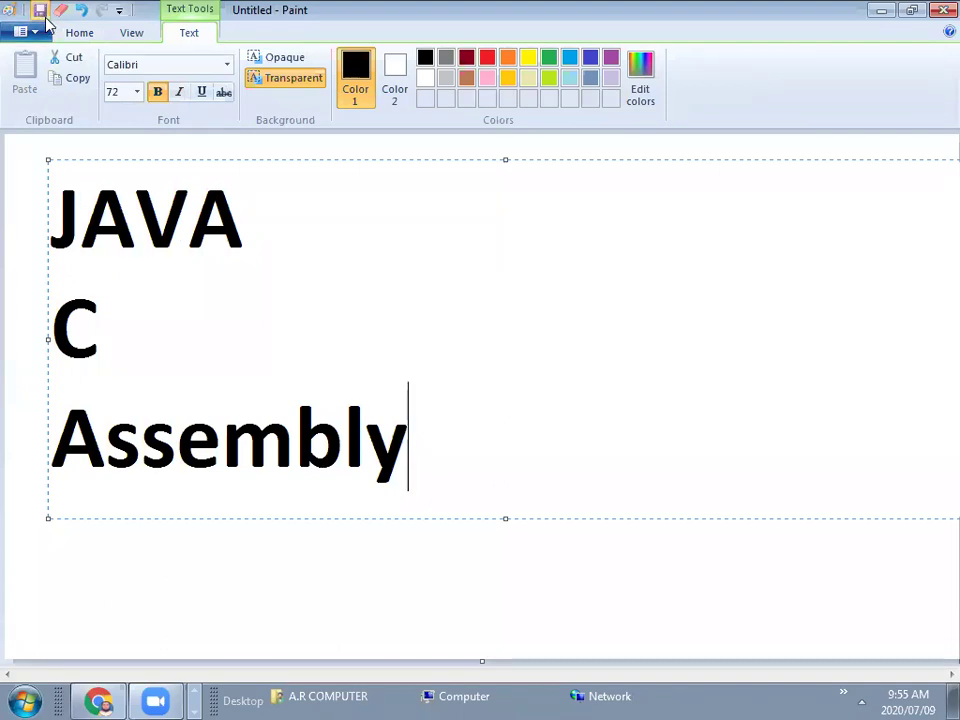
- Save the picture as the PNG file Untitled in the GIX folder on the Desktop
{"action": "left_click", "coordinate": [42, 14]}
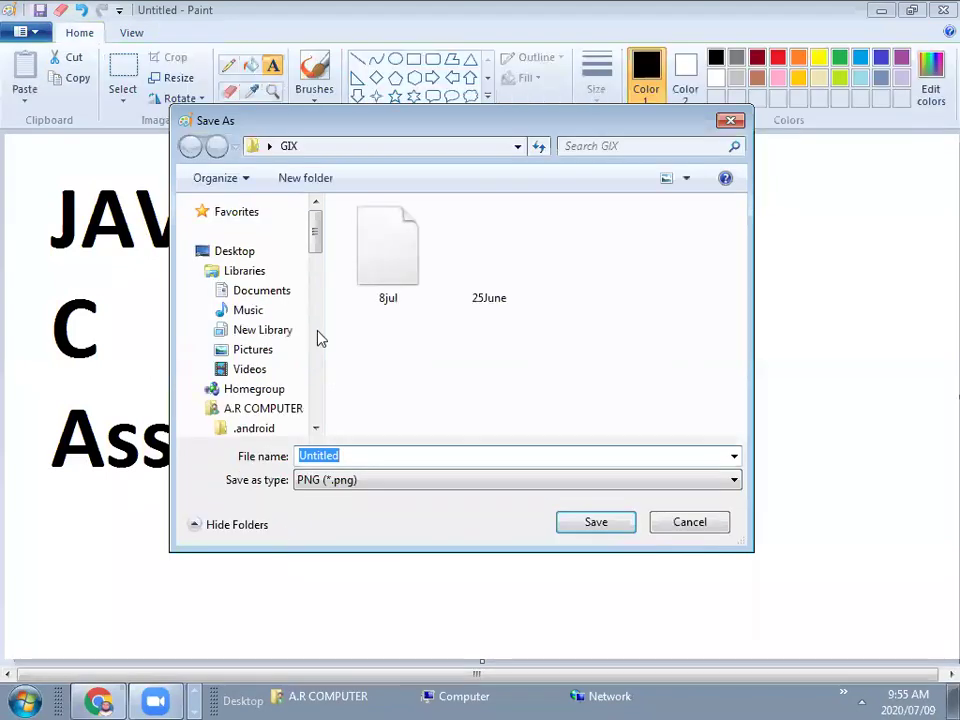
{"action": "left_click", "coordinate": [285, 256]}
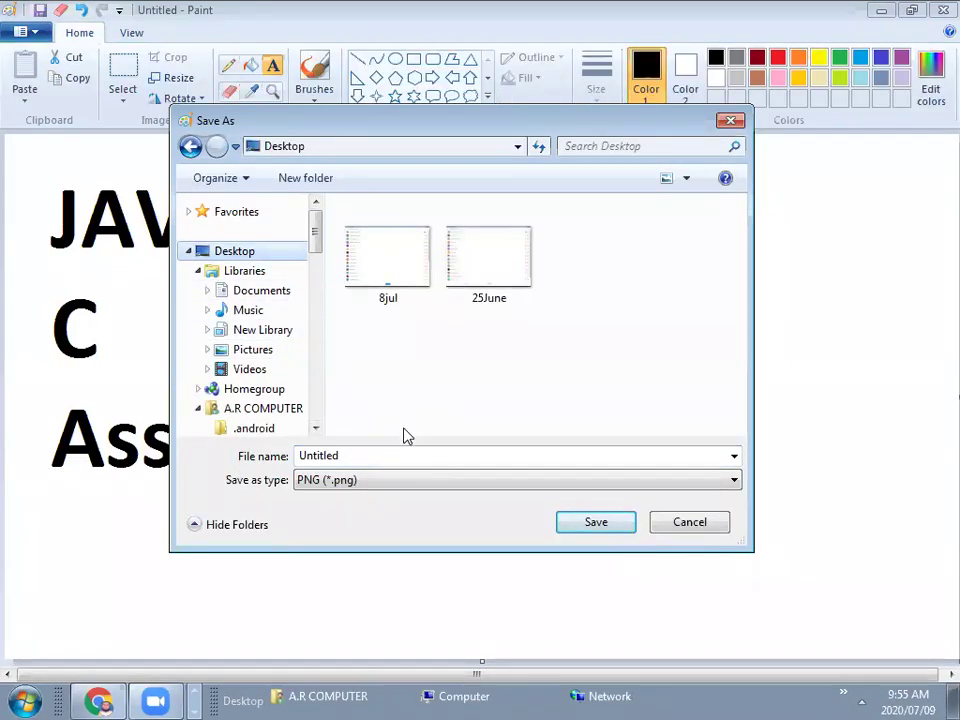
{"action": "left_click", "coordinate": [347, 455]}
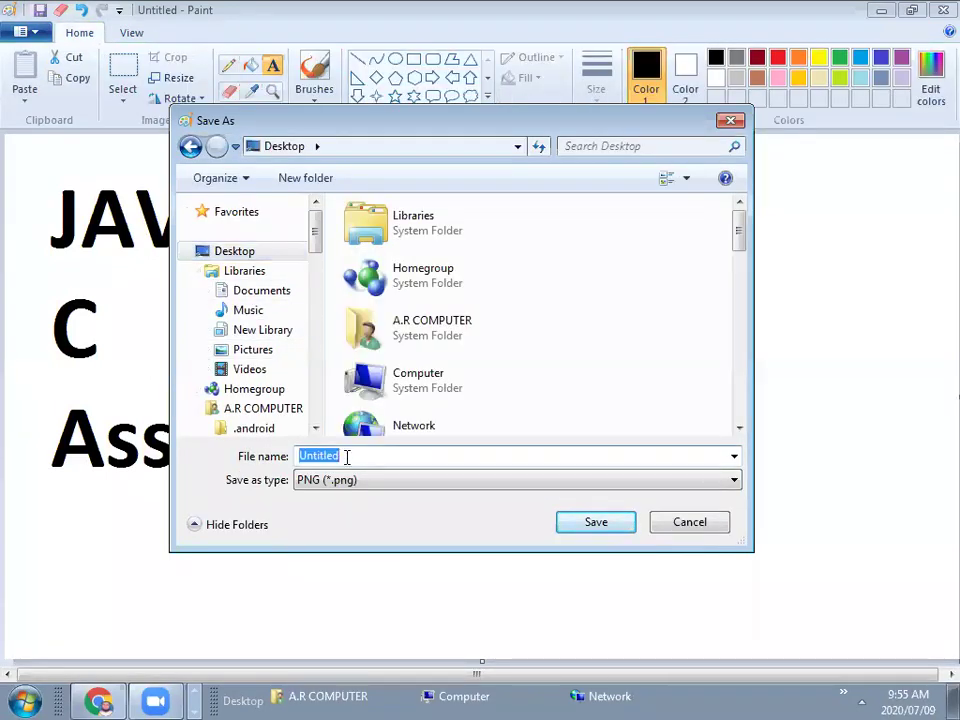
{"action": "type", "text": "G"}
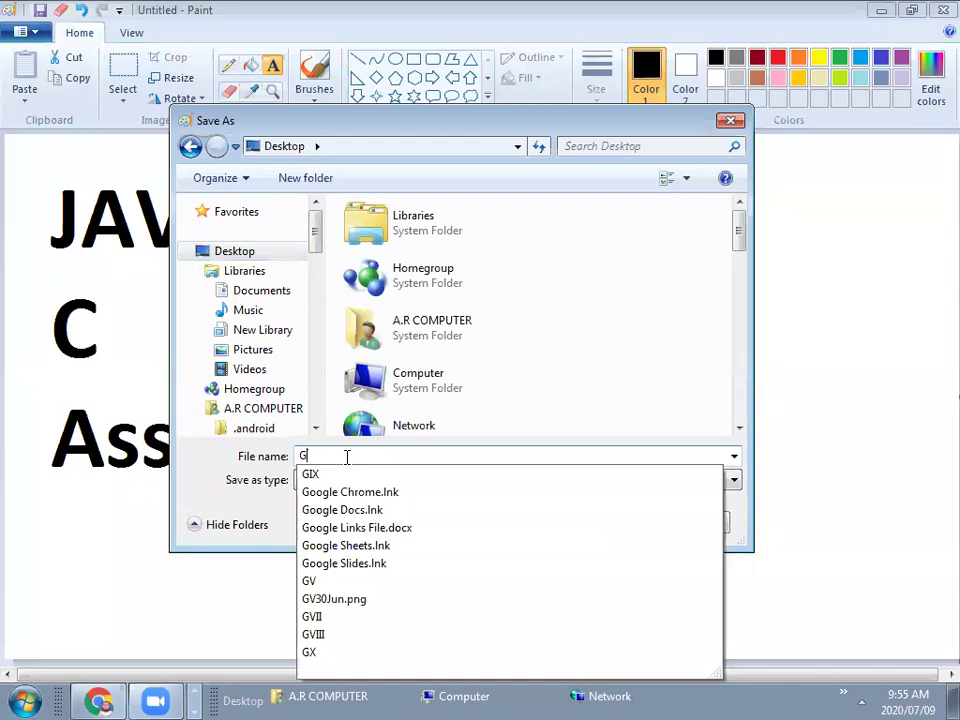
{"action": "type", "text": "IX"}
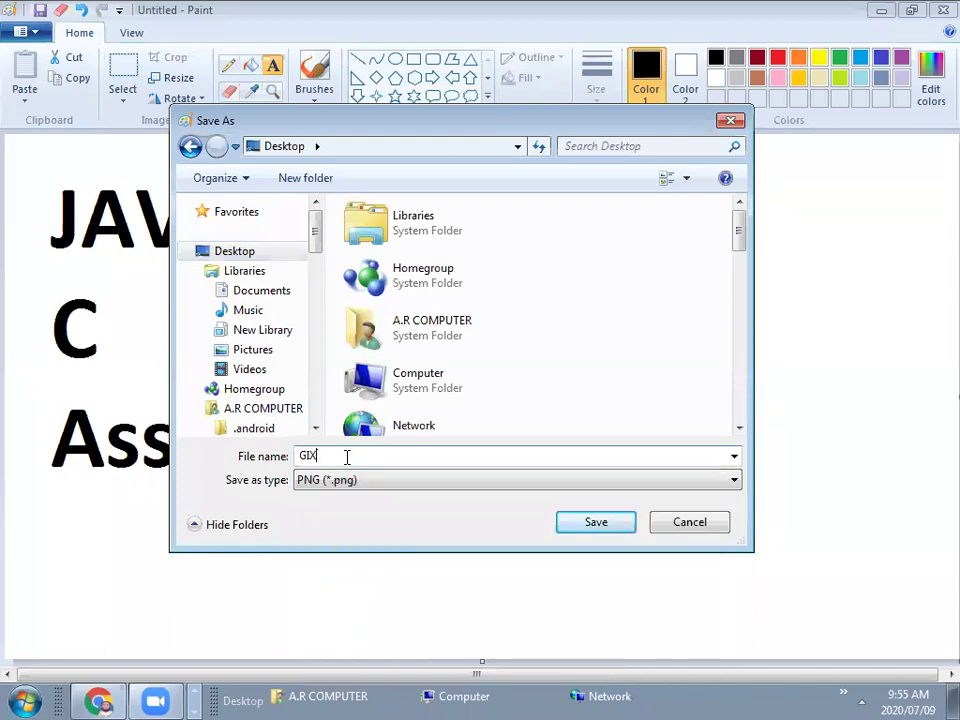
{"action": "left_click", "coordinate": [593, 525]}
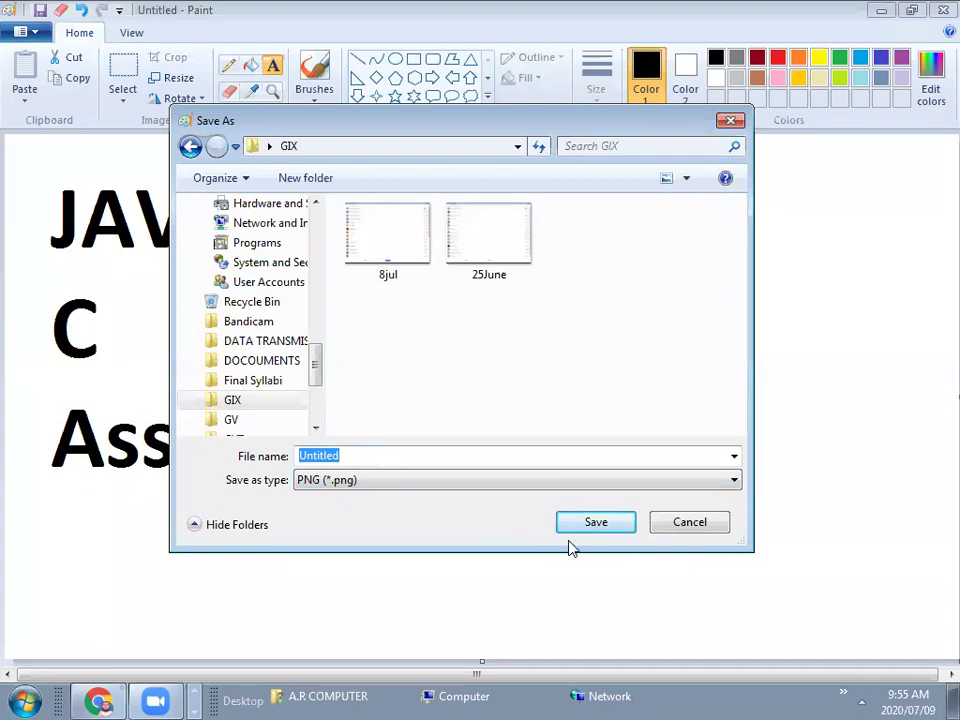
{"action": "left_click", "coordinate": [605, 527]}
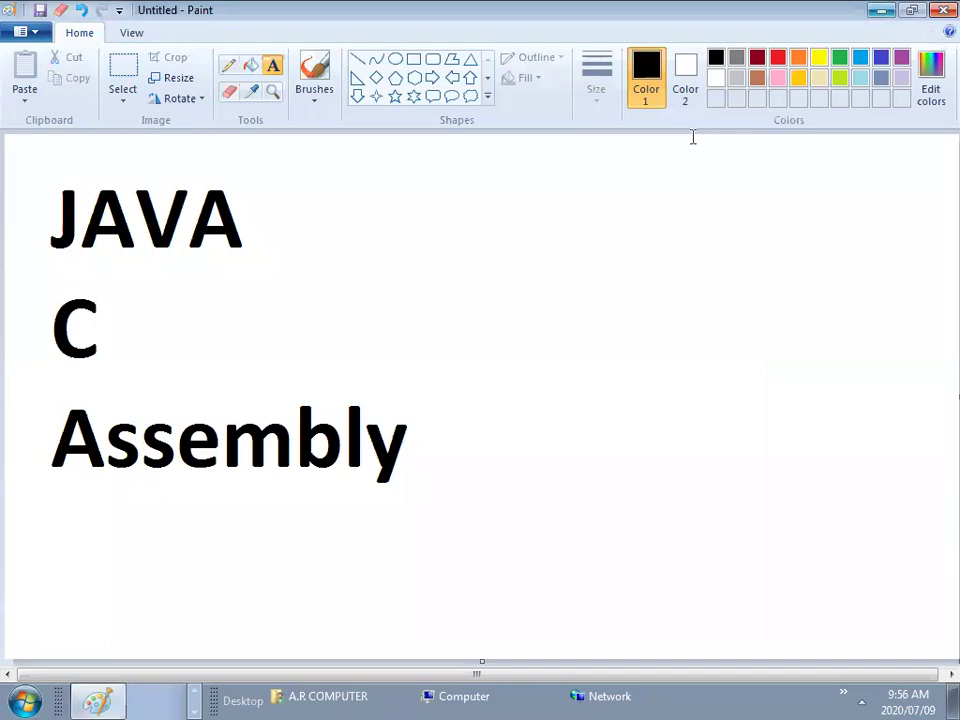
- Switch back to the Kahoot Creator in Chrome and go to the fifth question's empty text
{"action": "key", "text": "super+d"}
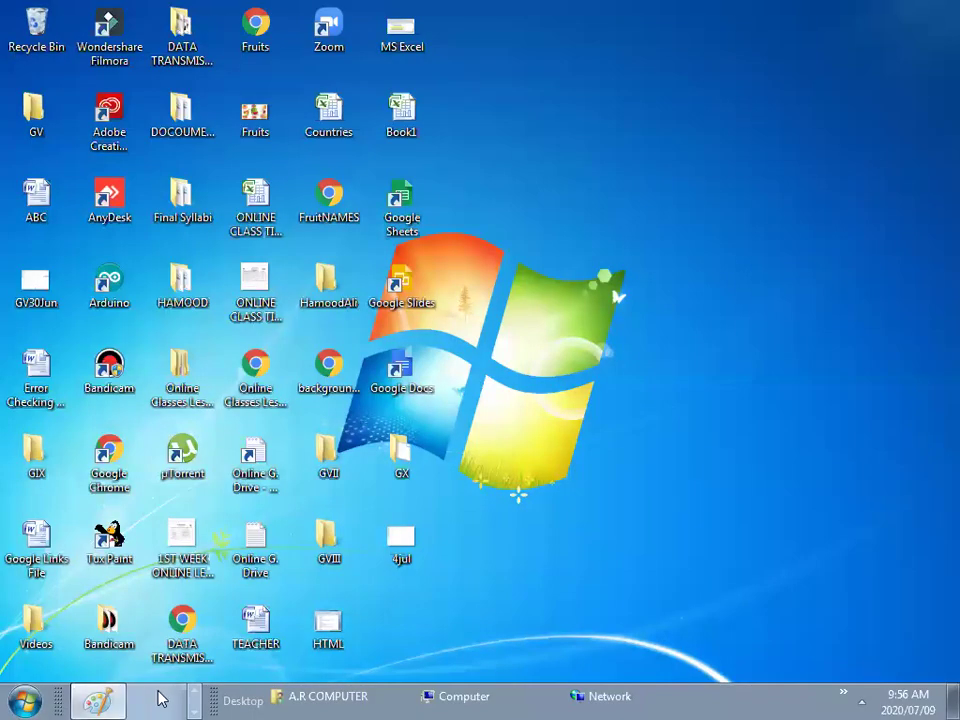
{"action": "left_click", "coordinate": [195, 691]}
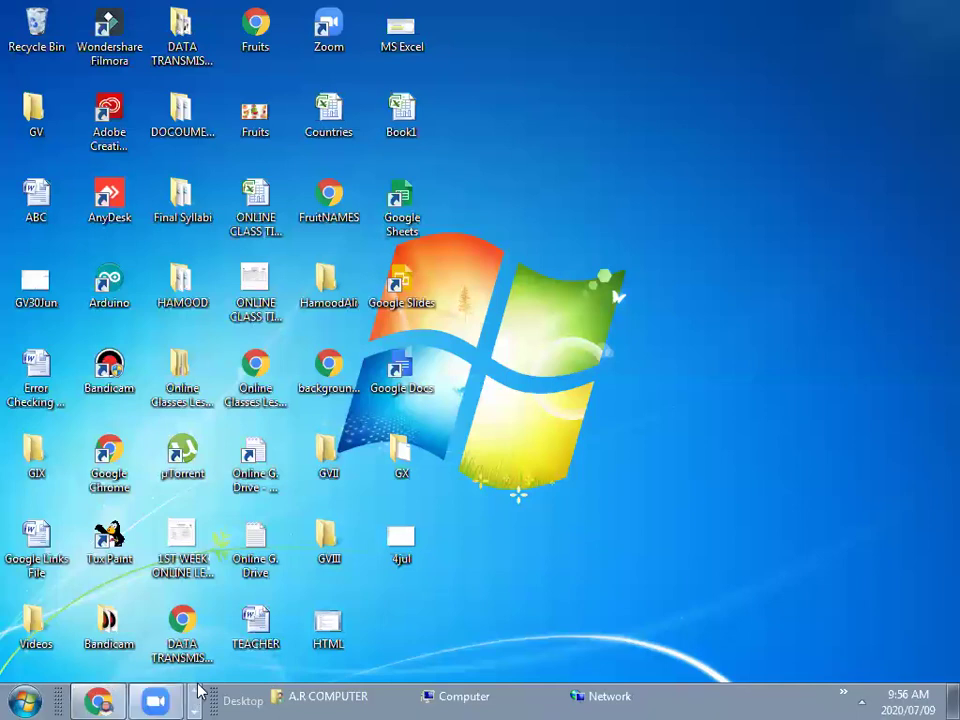
{"action": "left_click", "coordinate": [102, 700]}
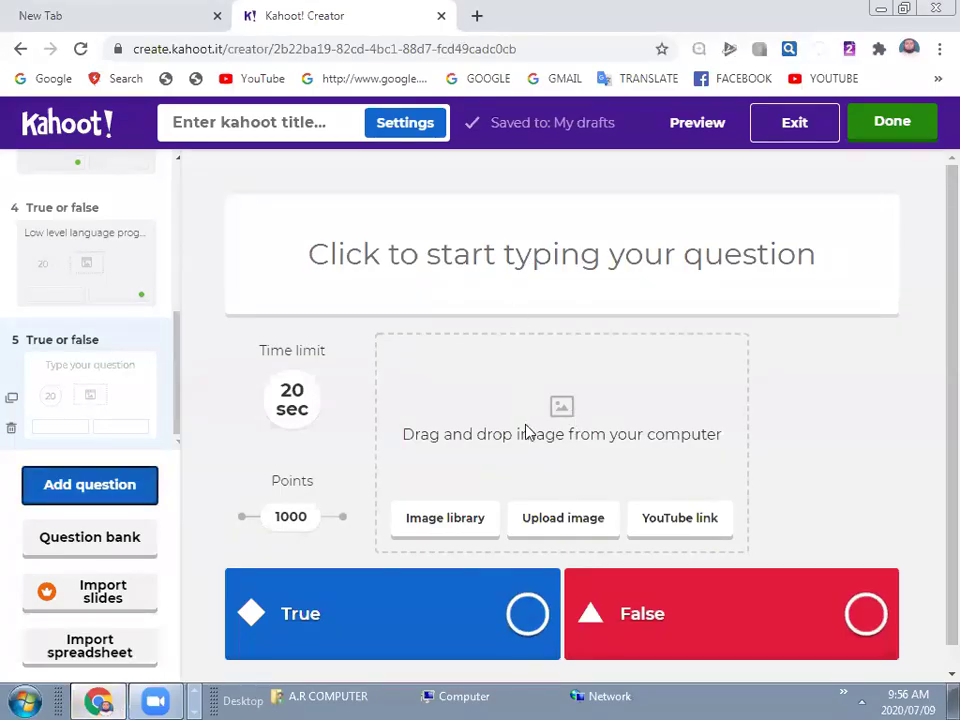
{"action": "left_click", "coordinate": [399, 264]}
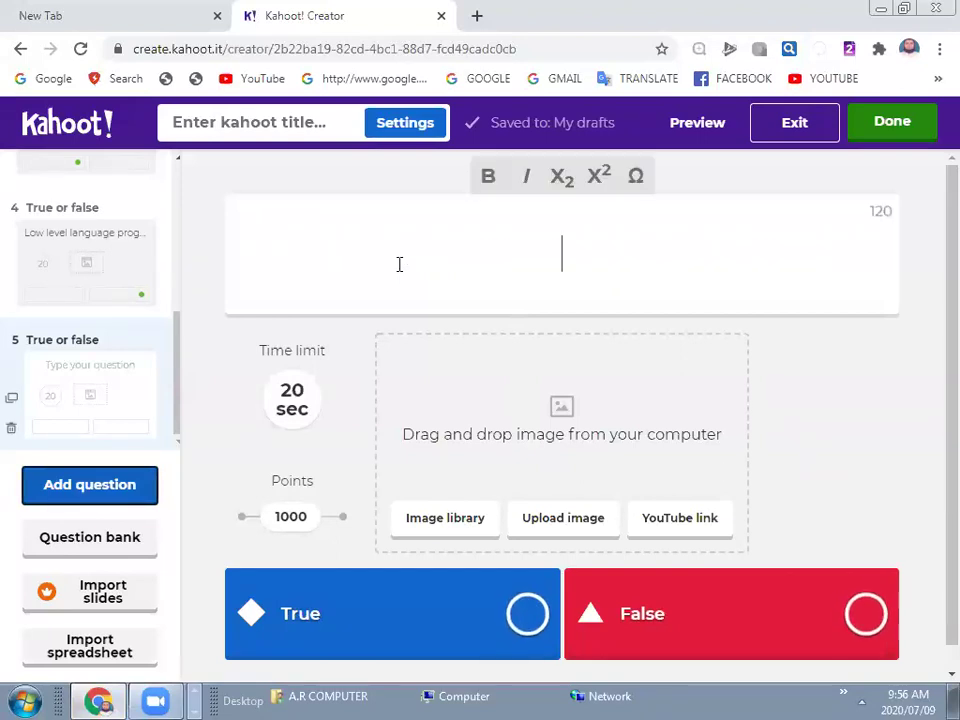
- Upload the Untitled image from the Desktop's GIX folder as the fifth question's picture
{"action": "left_click", "coordinate": [519, 420]}
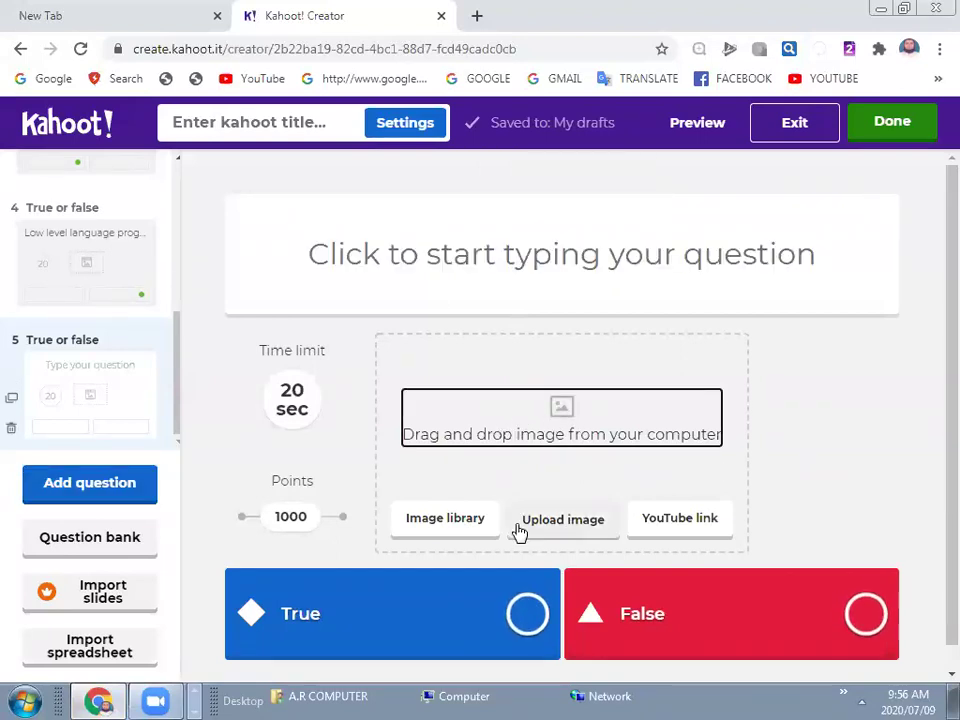
{"action": "left_click", "coordinate": [563, 527]}
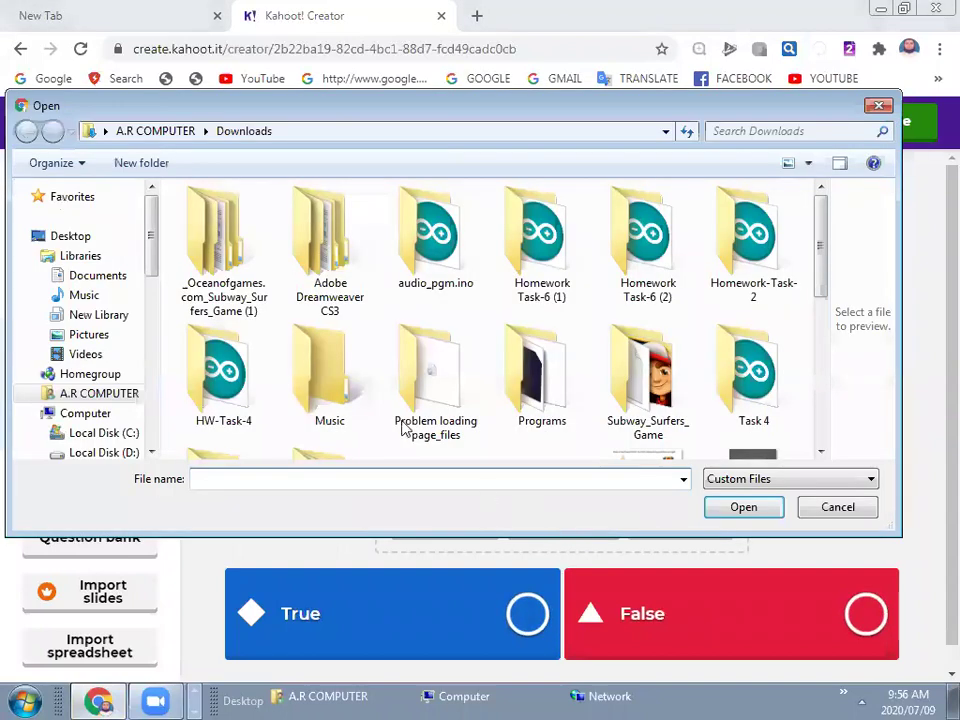
{"action": "left_click", "coordinate": [111, 240]}
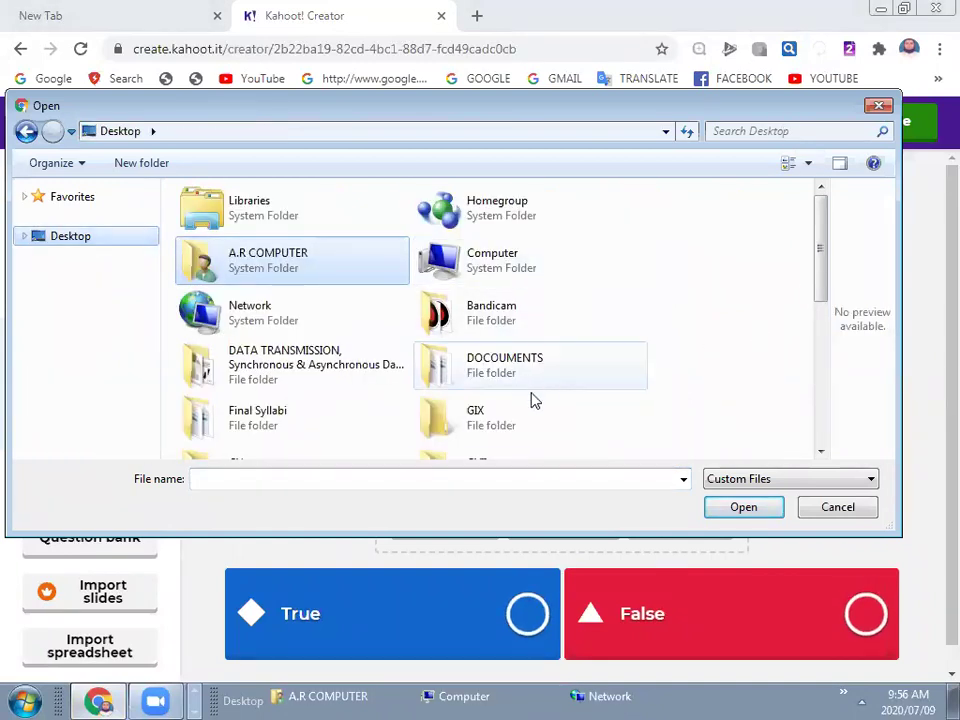
{"action": "double_click", "coordinate": [527, 414]}
{"action": "left_click", "coordinate": [437, 255]}
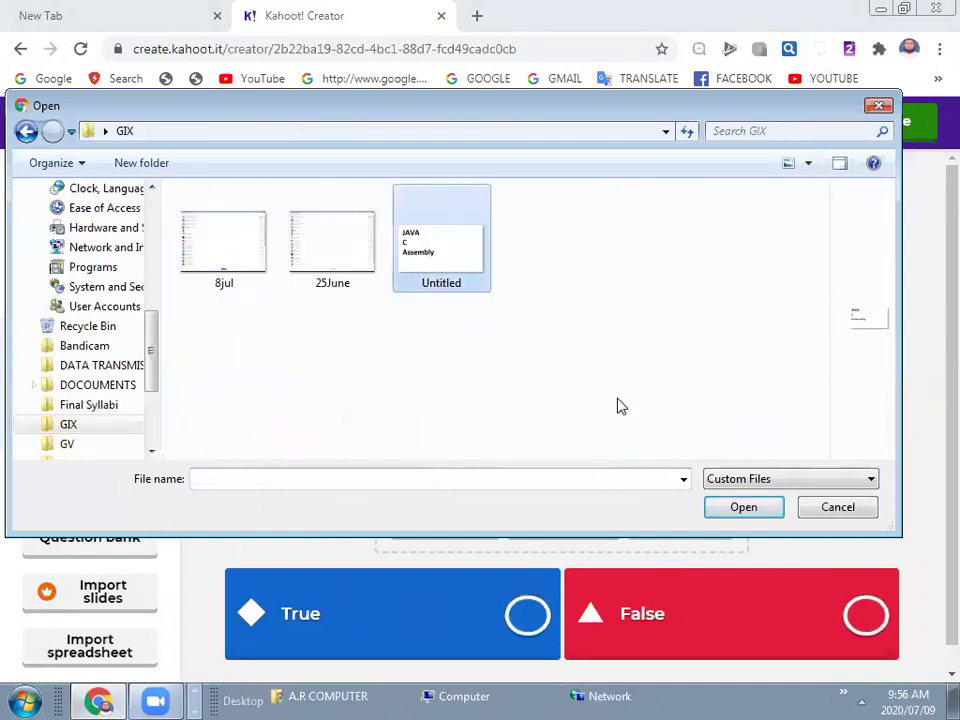
{"action": "left_click", "coordinate": [755, 512]}
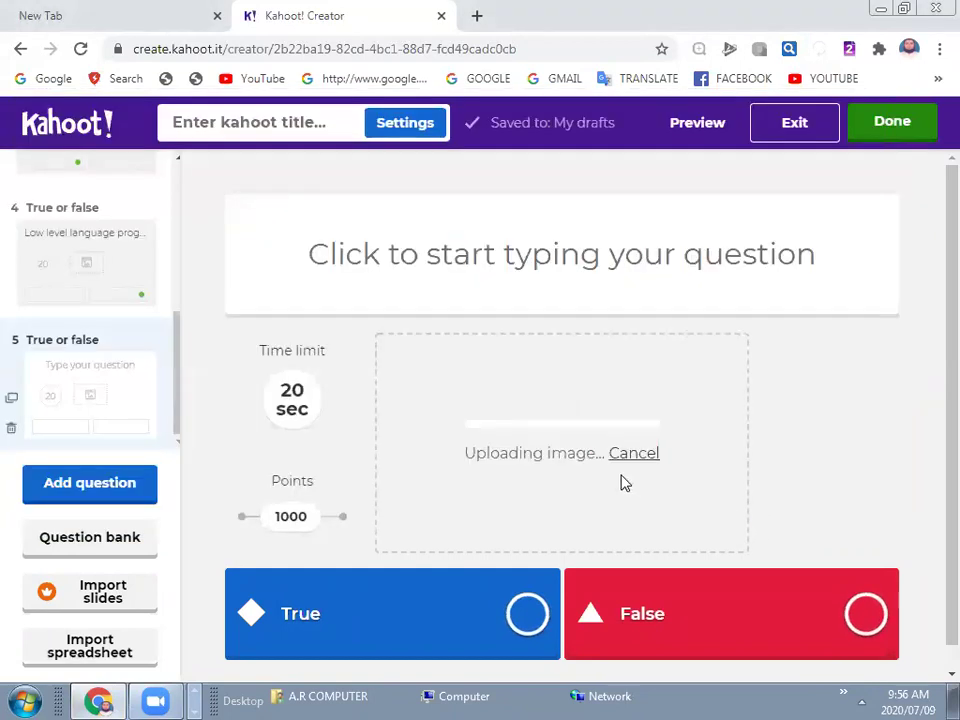